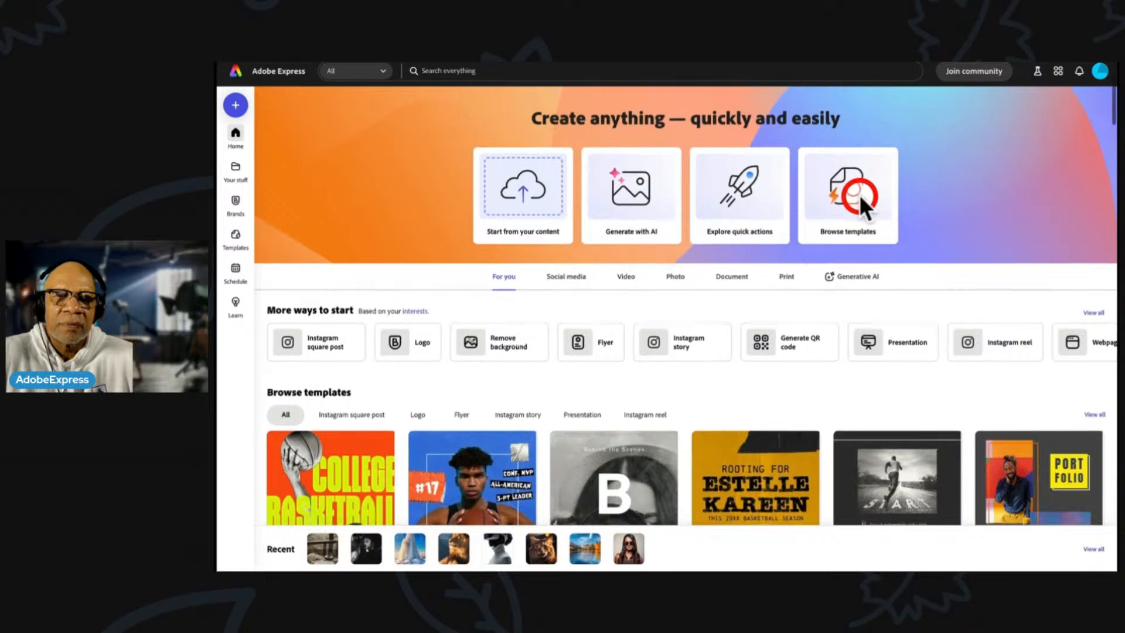
Browse the template gallery by category, including popular, seasonal, logo and Instagram story designs, and return to the home page
scroll(825, 220, "down", 1)
left_click(858, 189)
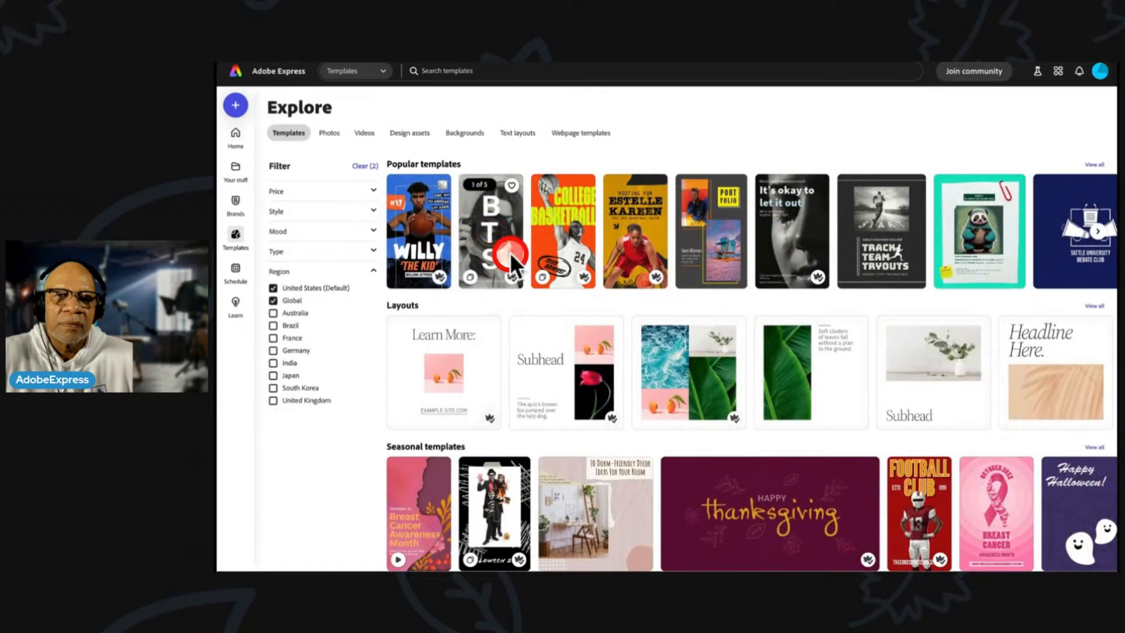
scroll(586, 261, "down", 15)
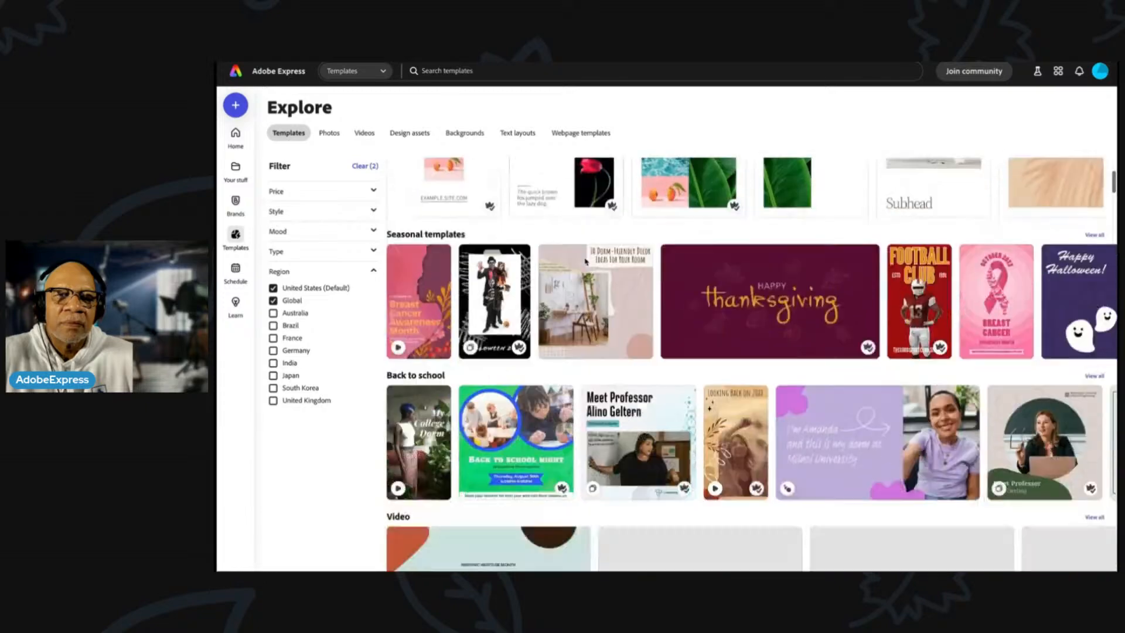
scroll(586, 260, "up", 2)
scroll(585, 261, "up", 13)
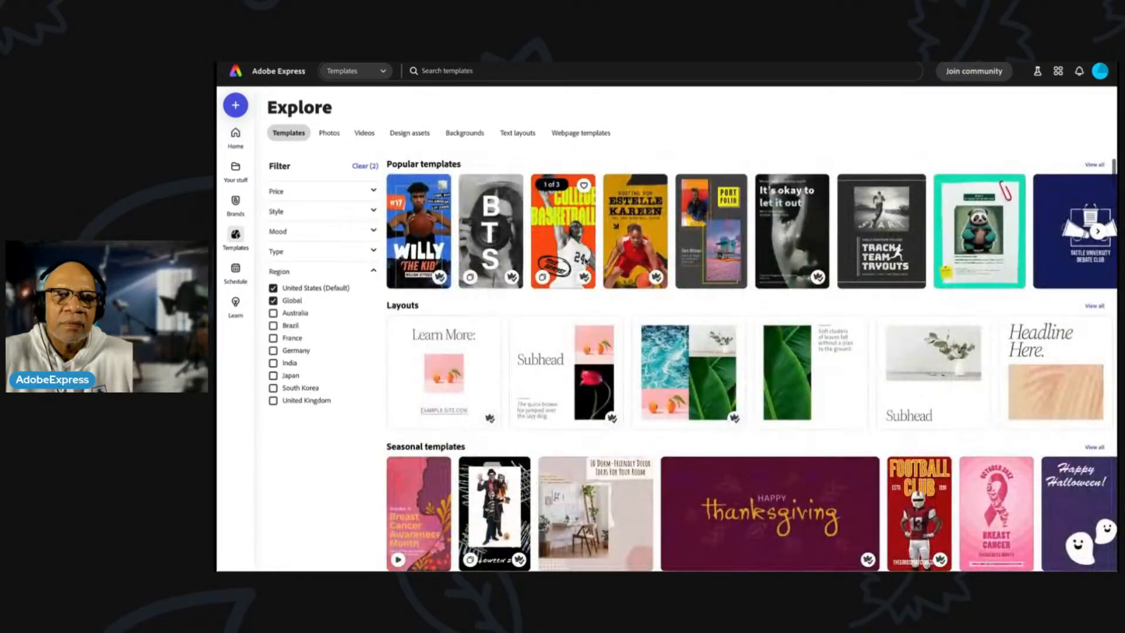
scroll(630, 236, "down", 20)
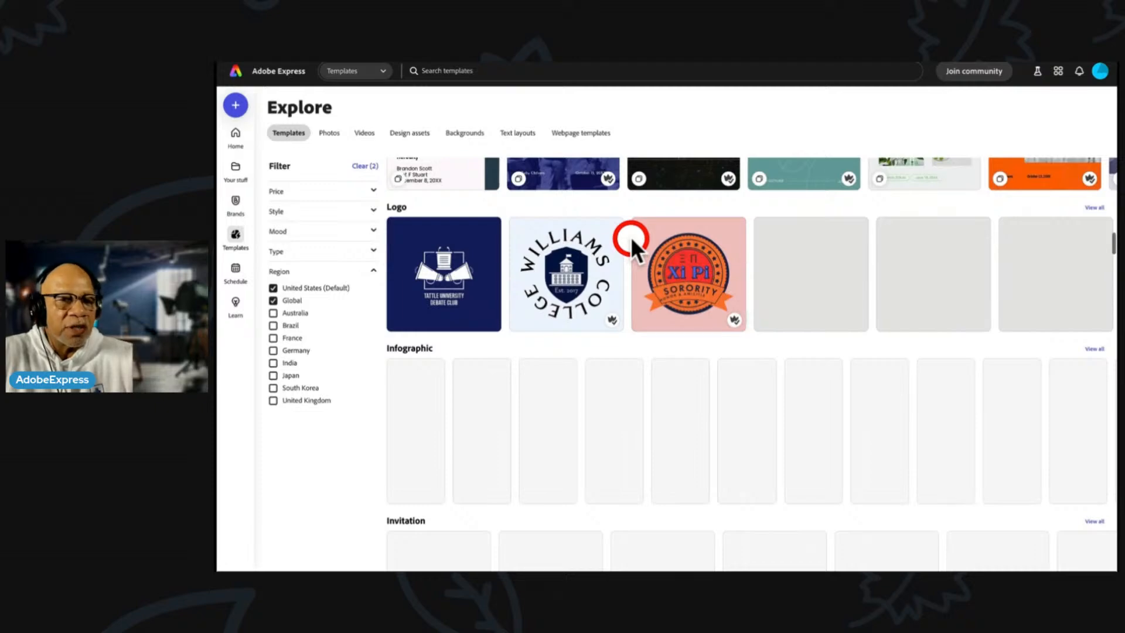
scroll(630, 236, "down", 10)
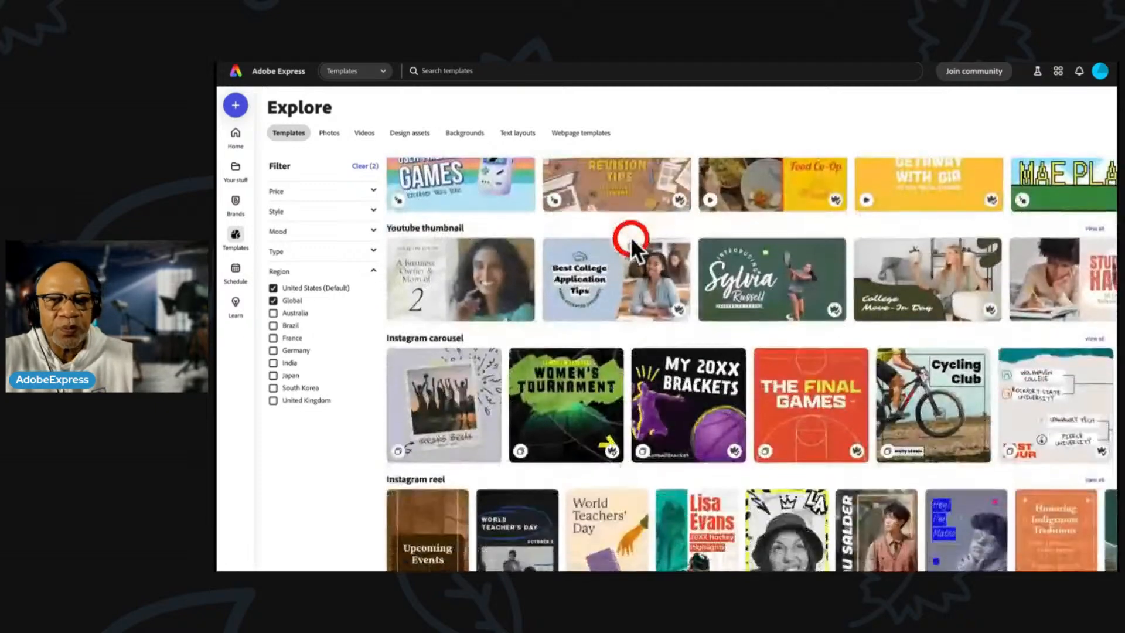
scroll(629, 237, "down", 15)
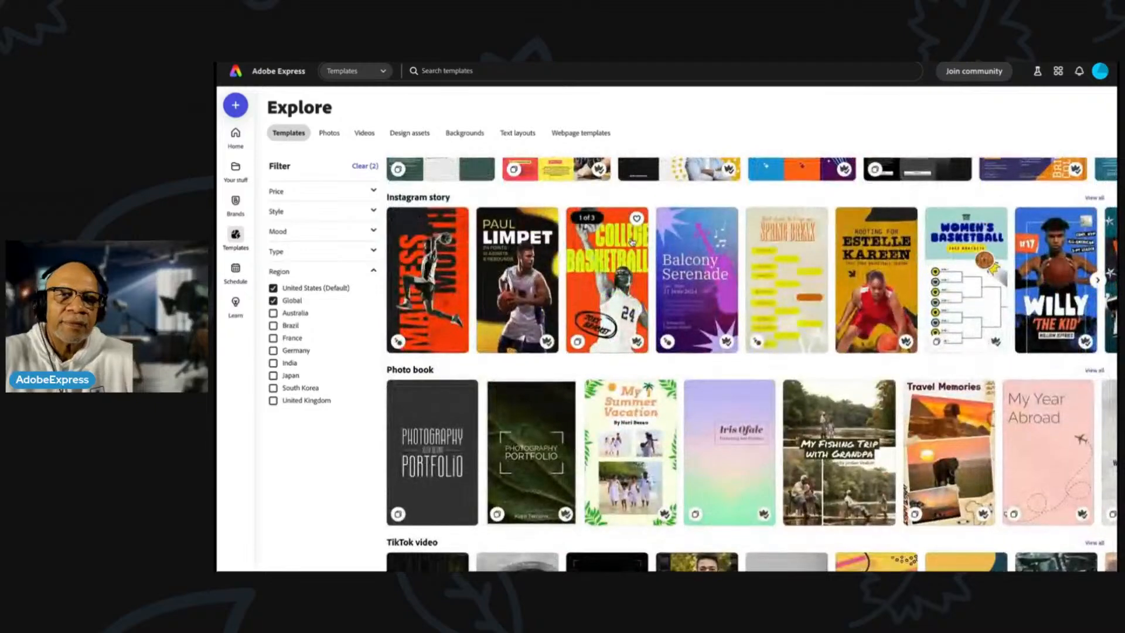
scroll(630, 240, "up", 15)
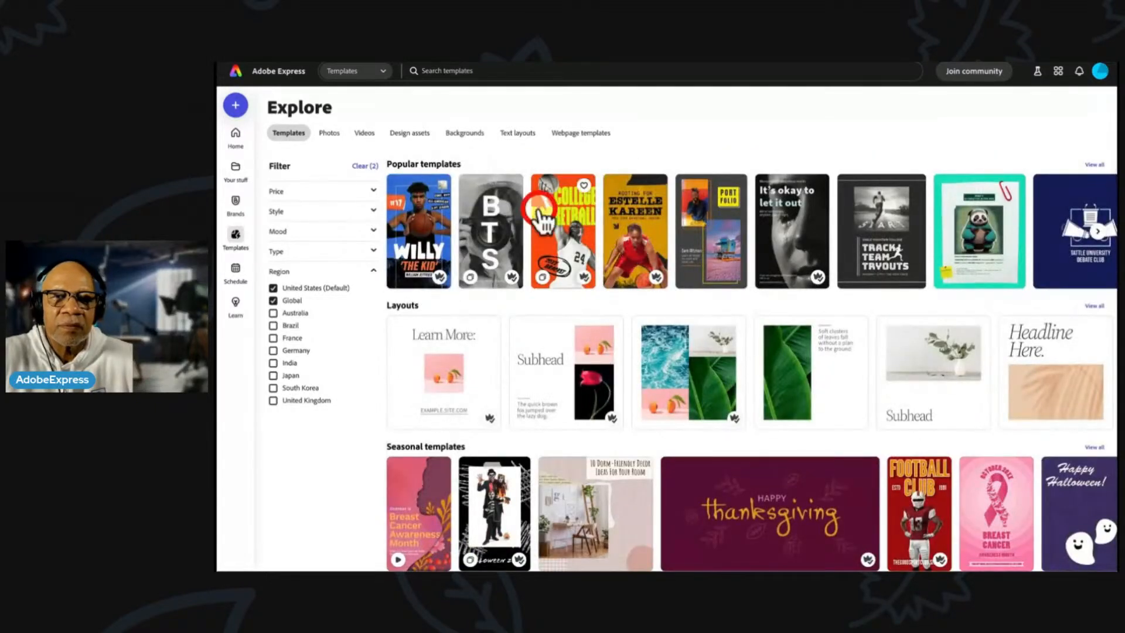
left_click(233, 72)
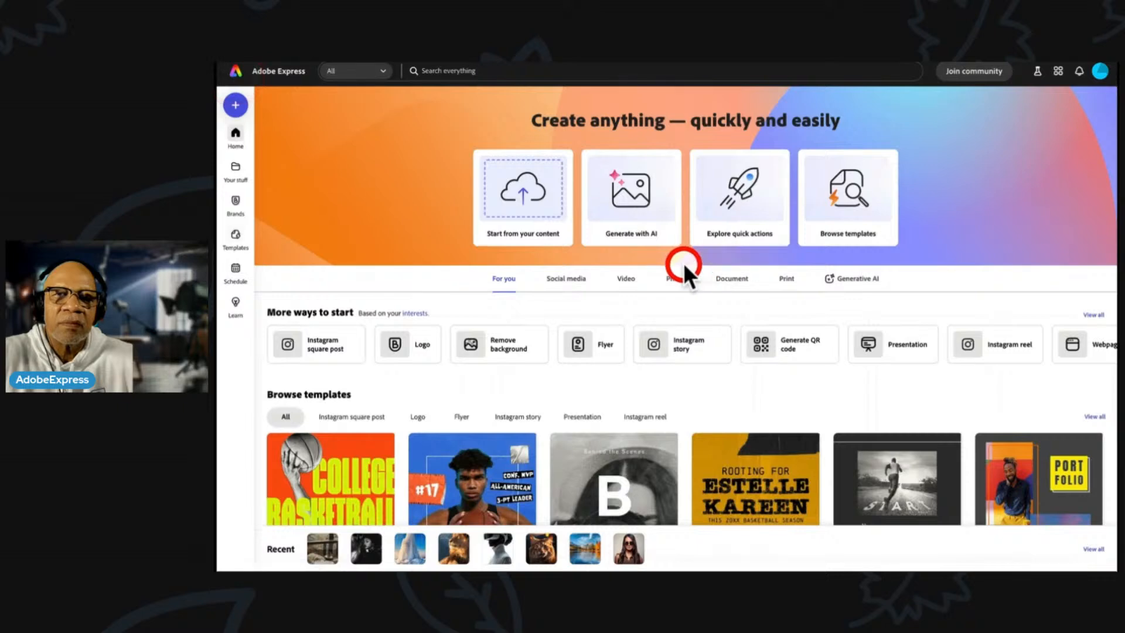
Review the full list of quick actions, from background removal to the generative tools, and close the list
left_click(741, 194)
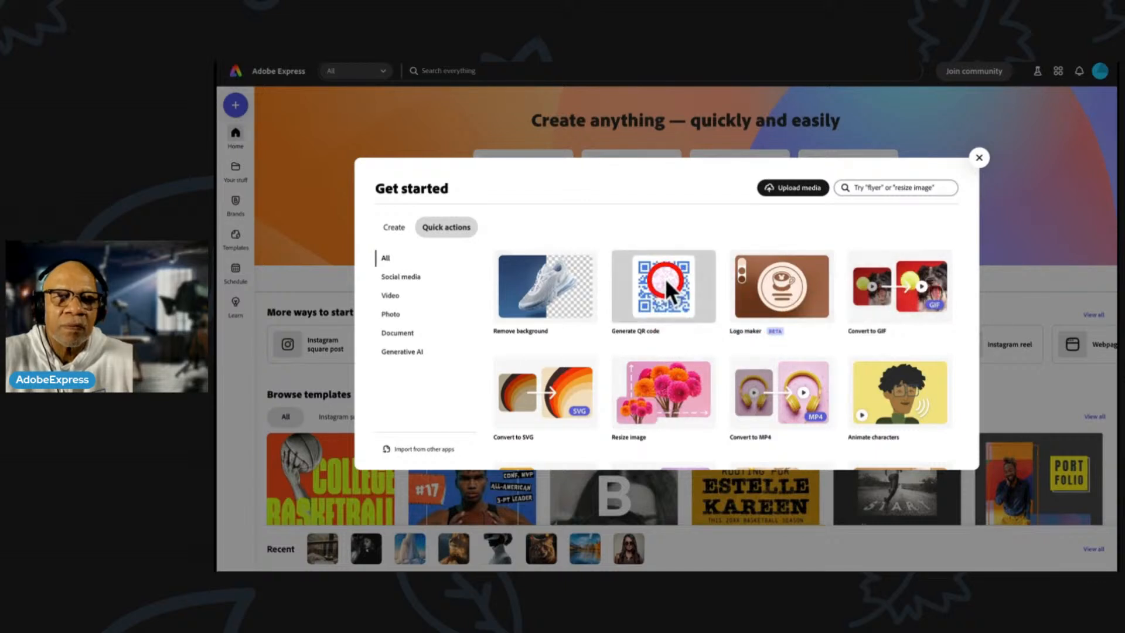
scroll(739, 310, "down", 2)
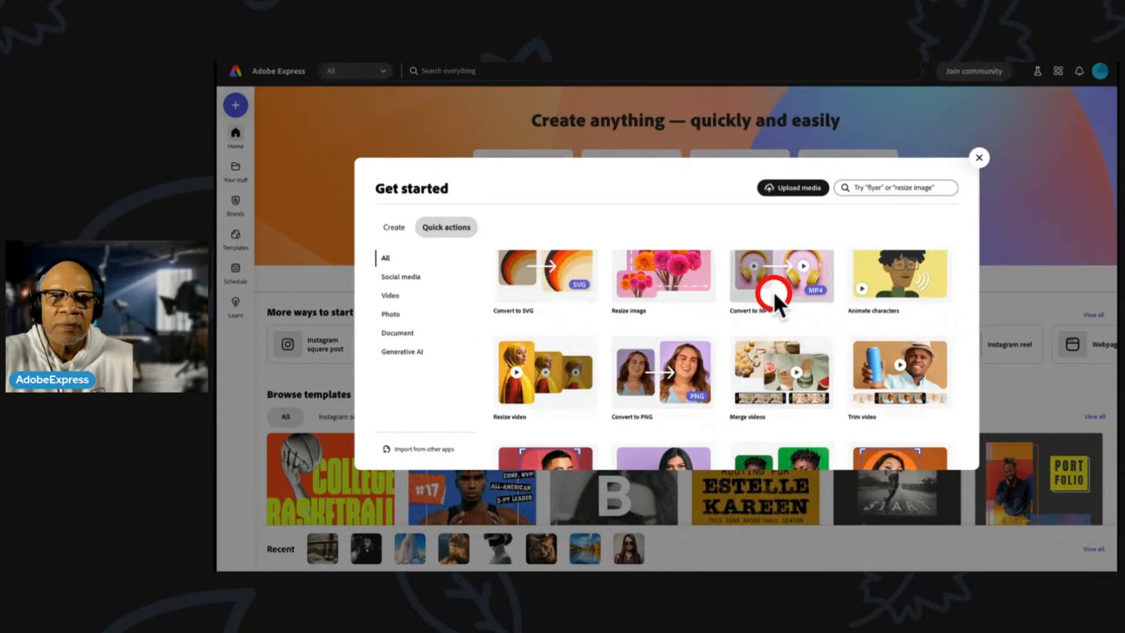
scroll(773, 291, "down", 10)
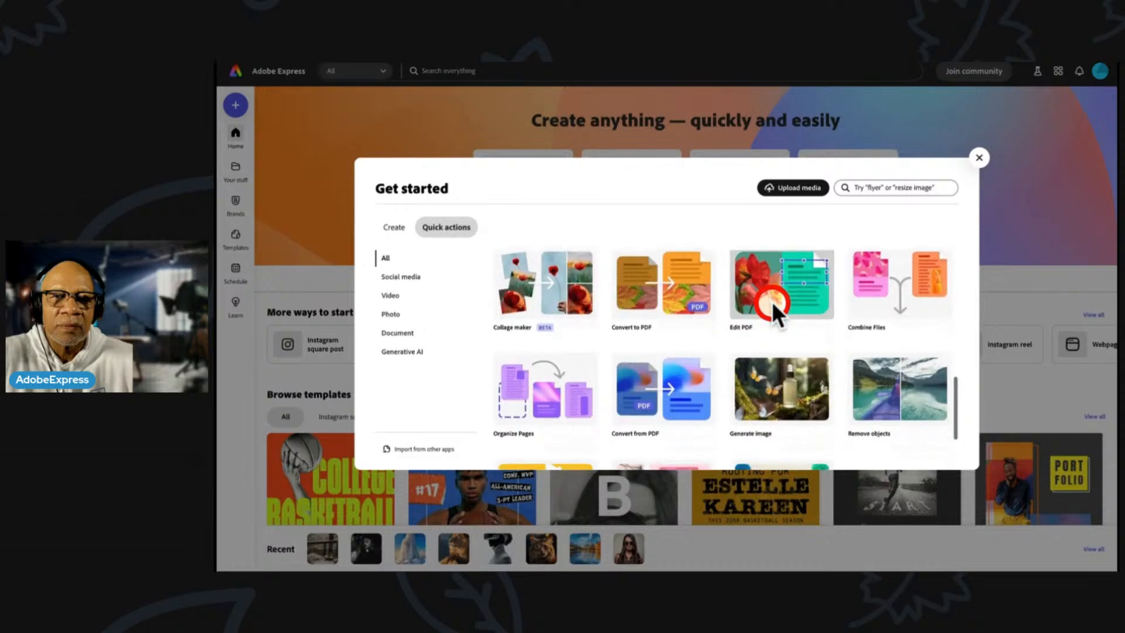
scroll(772, 302, "down", 2)
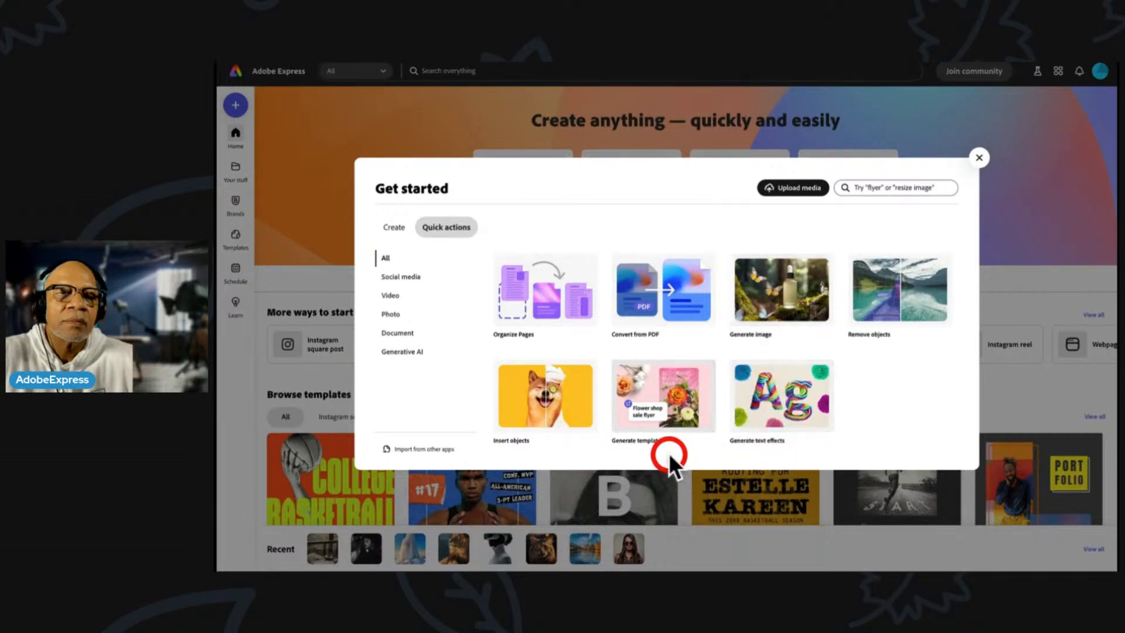
scroll(703, 359, "down", 4)
scroll(762, 349, "up", 1)
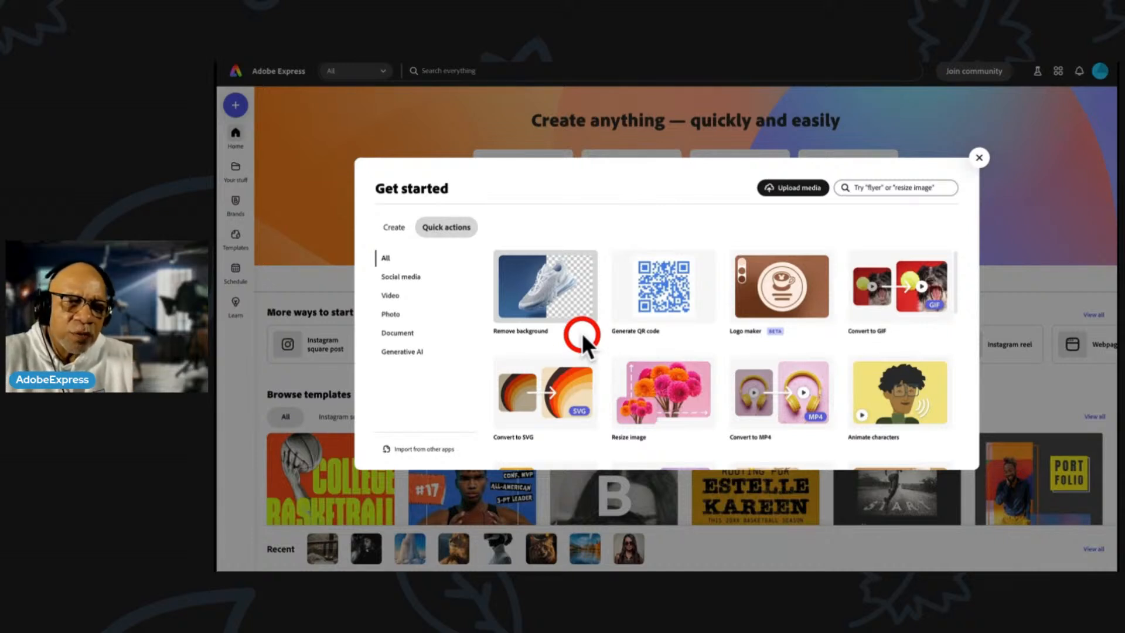
scroll(586, 330, "down", 1)
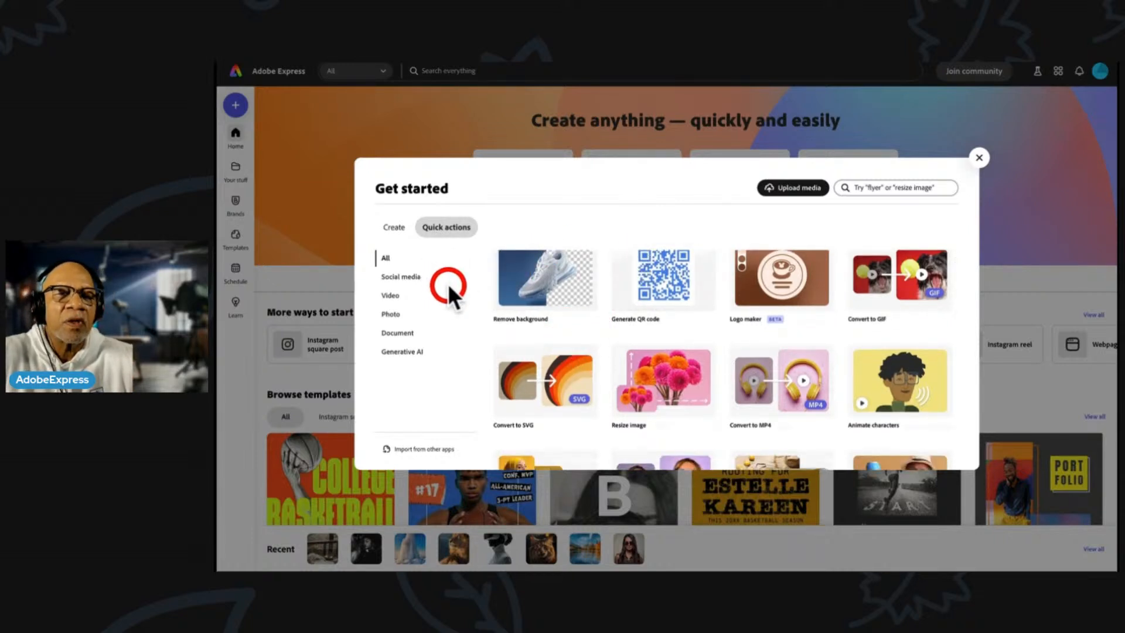
scroll(823, 299, "down", 1)
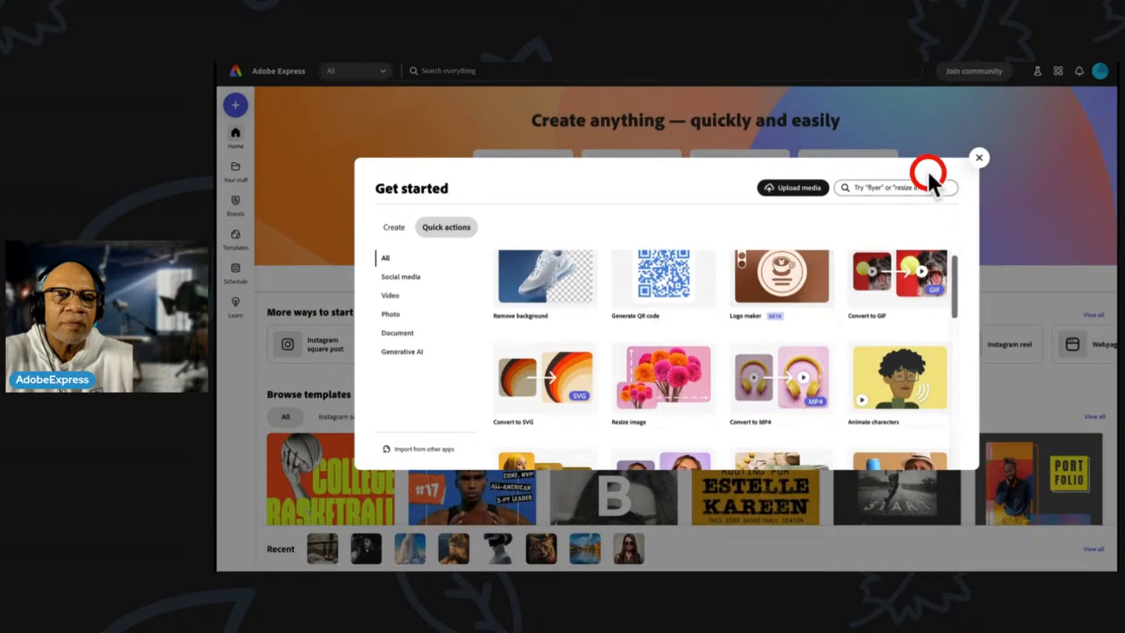
left_click(979, 157)
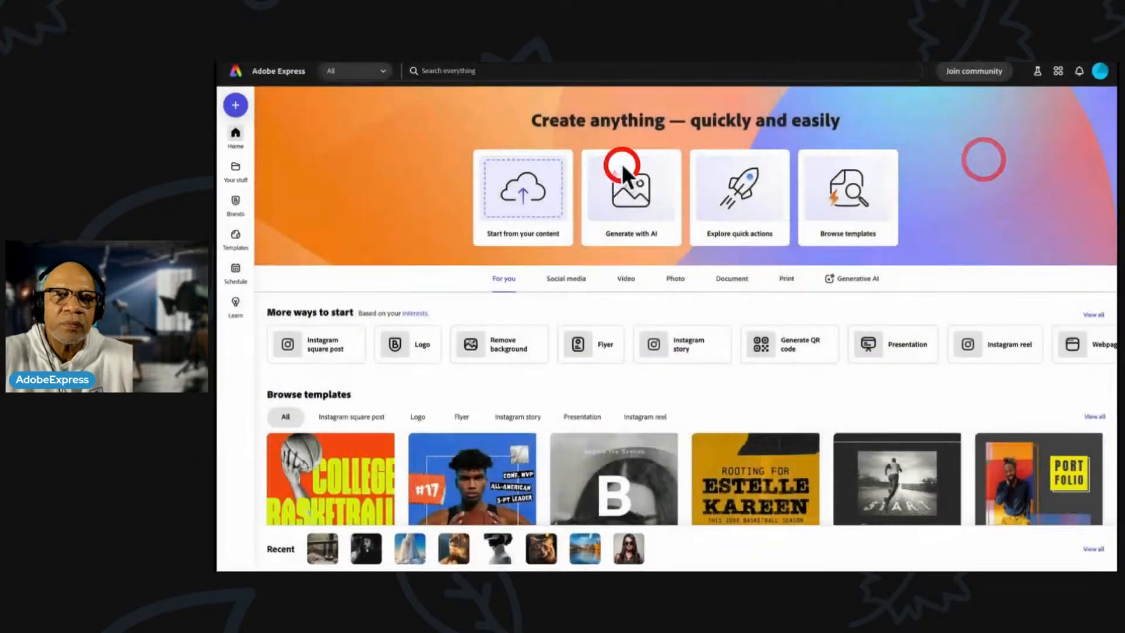
View the generative AI quick actions for images, objects, templates and text effects, and close the list
left_click(642, 194)
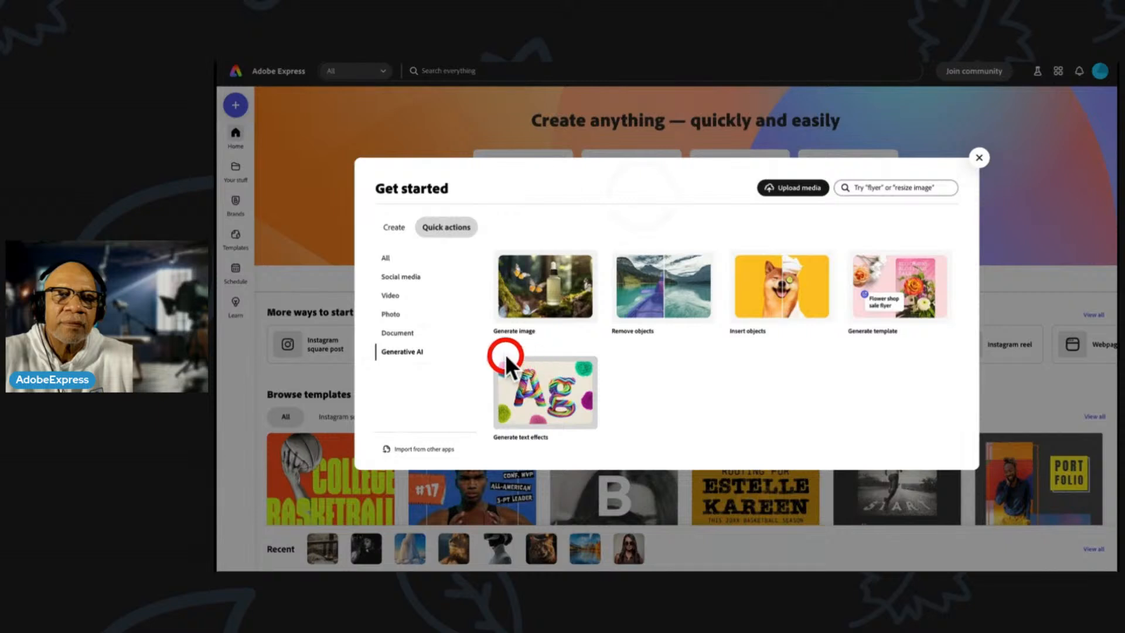
left_click(563, 293)
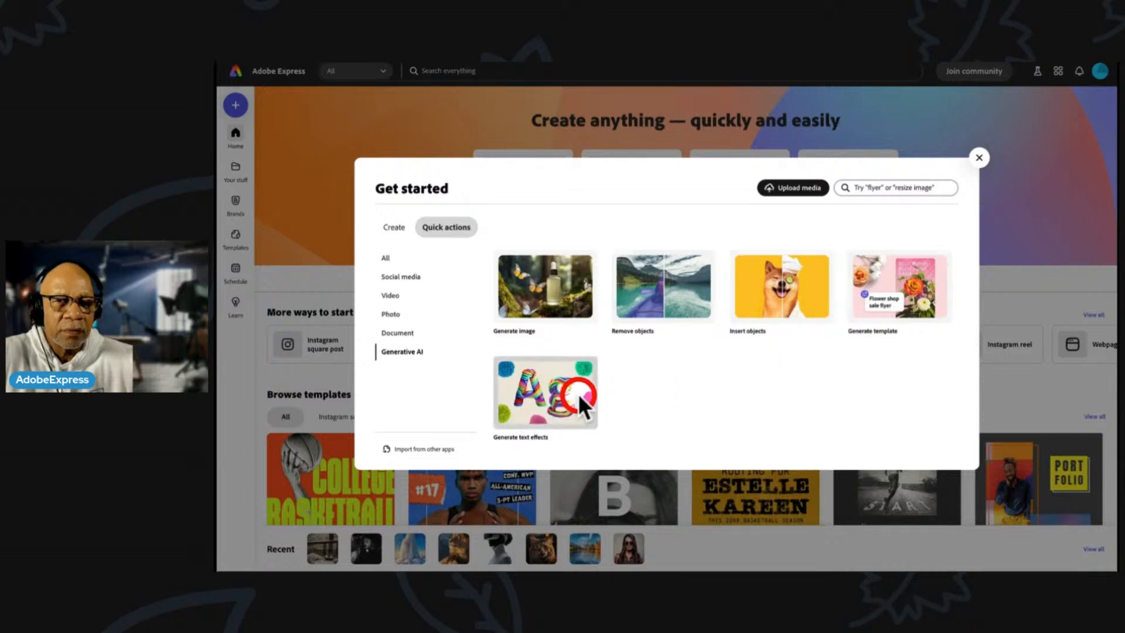
left_click(979, 157)
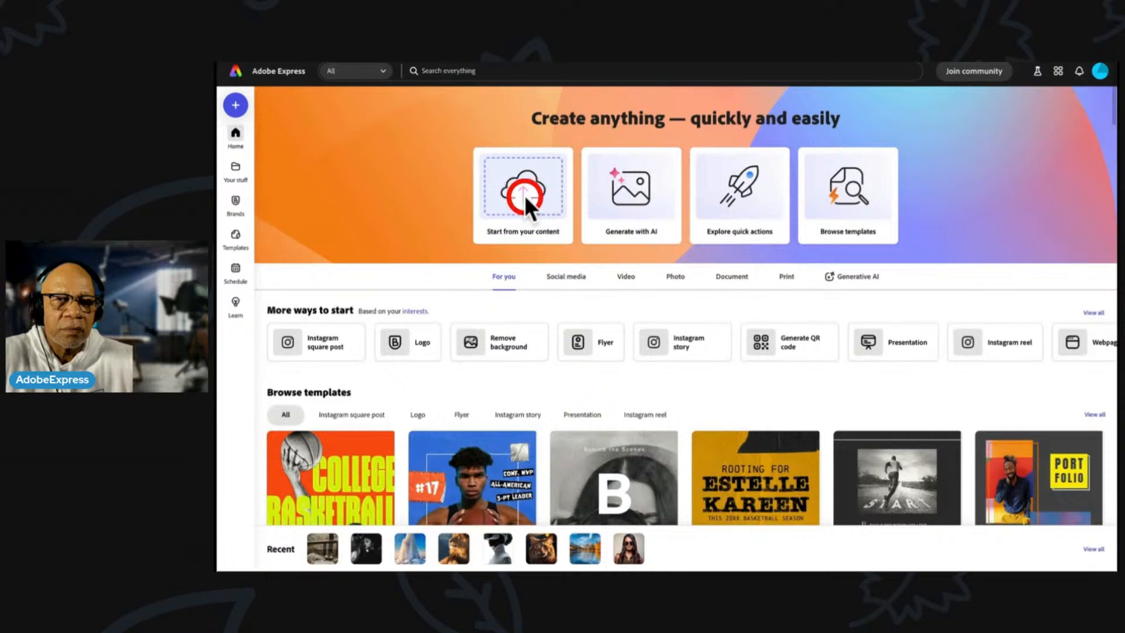
Examine the home page's main starting options and the additional suggestions under More ways to start
scroll(522, 183, "up", 1)
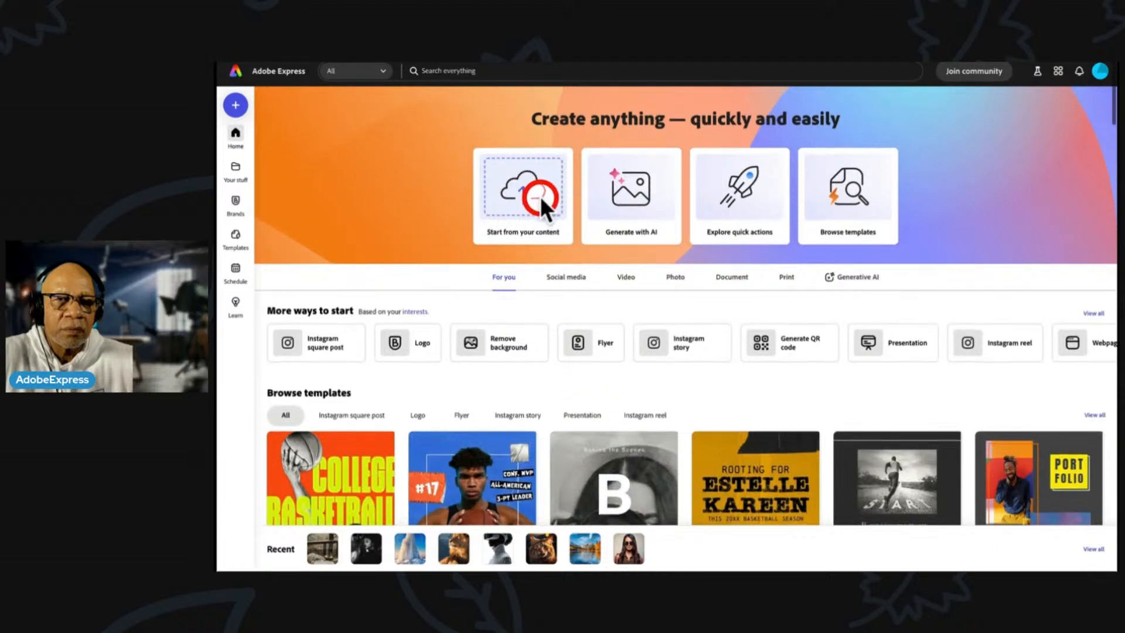
scroll(521, 196, "down", 1)
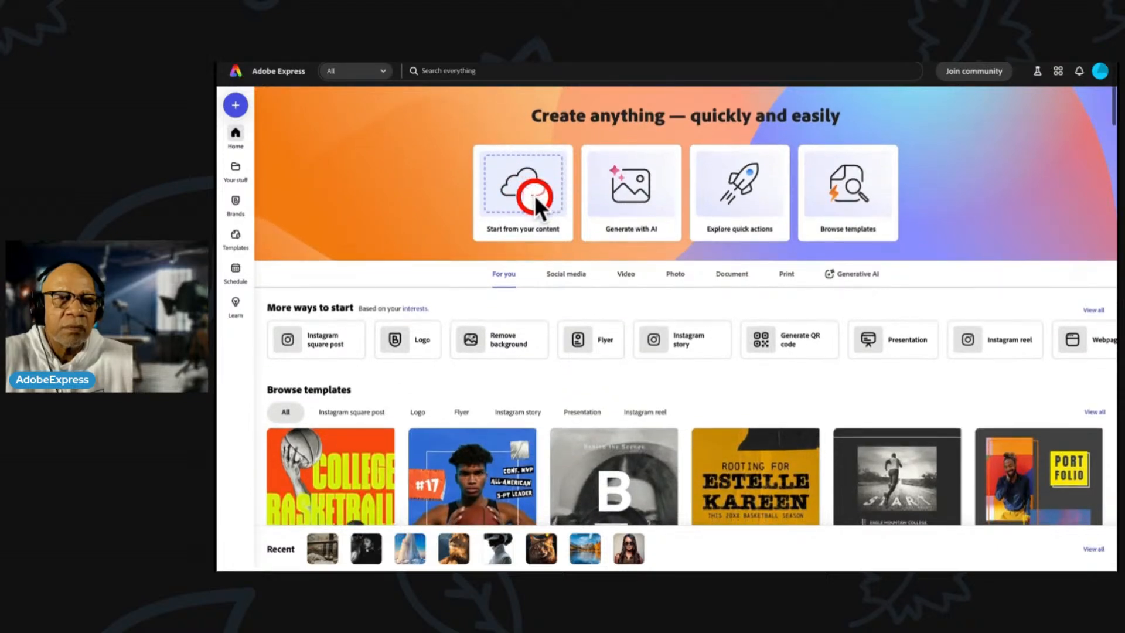
scroll(534, 196, "down", 2)
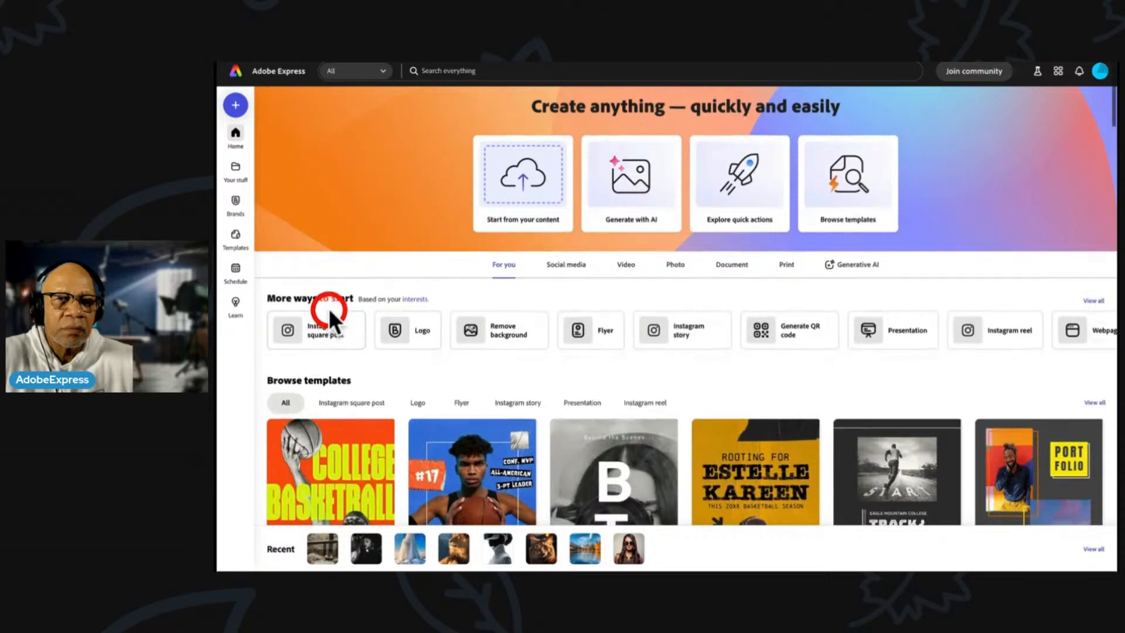
scroll(315, 303, "down", 1)
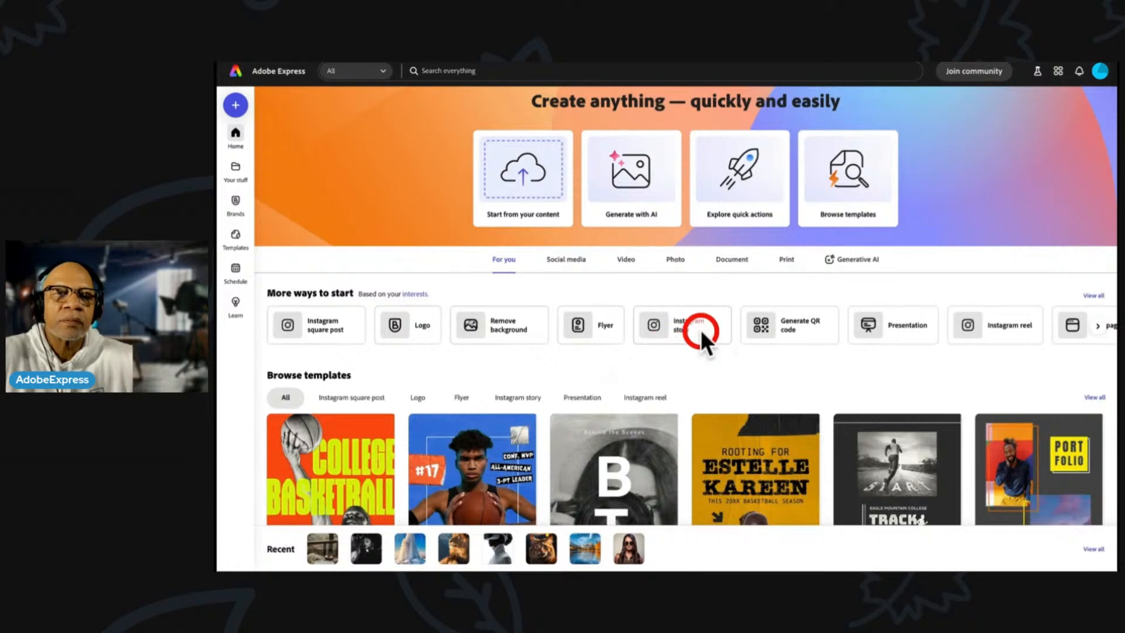
left_click(1099, 324)
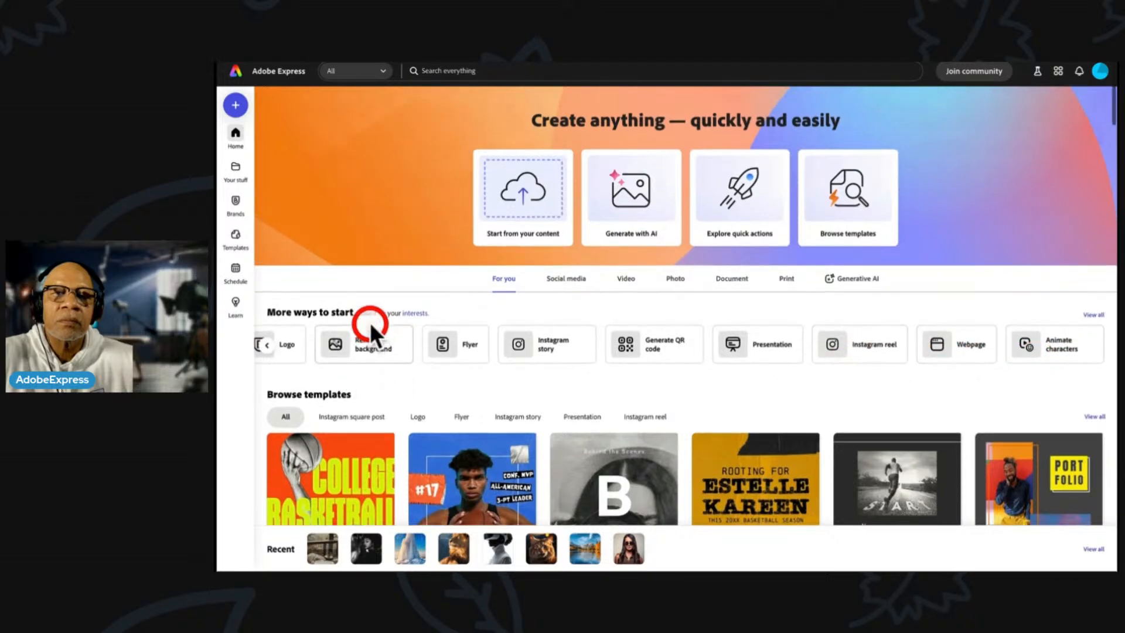
Look over the template designs on the home page and return to the For you suggestions
scroll(371, 323, "down", 3)
scroll(370, 322, "down", 10)
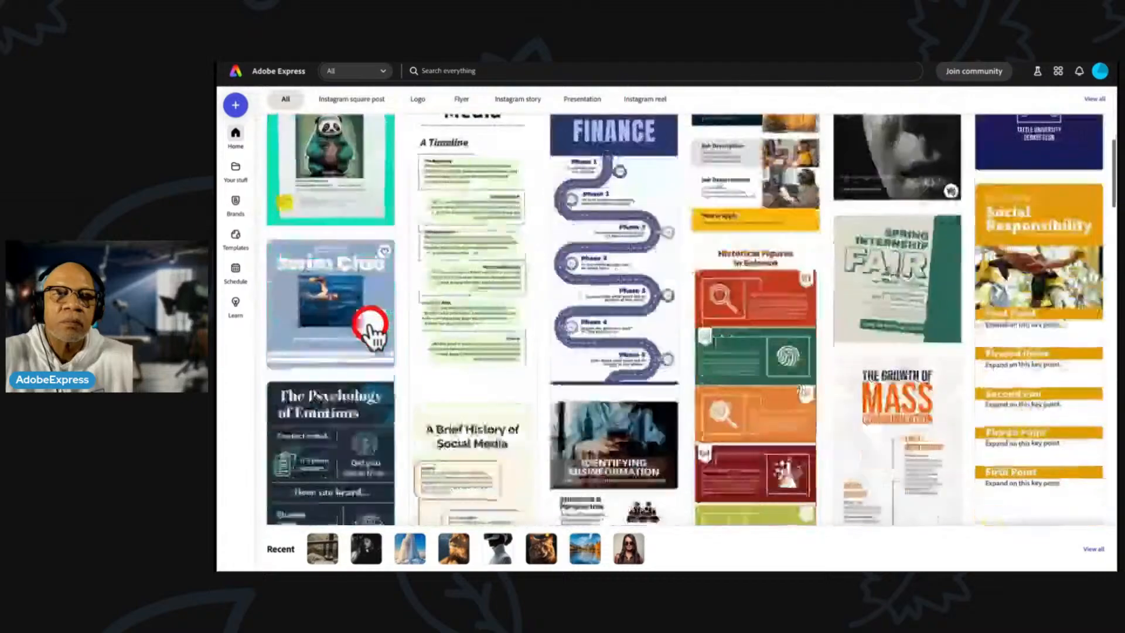
scroll(370, 332, "up", 15)
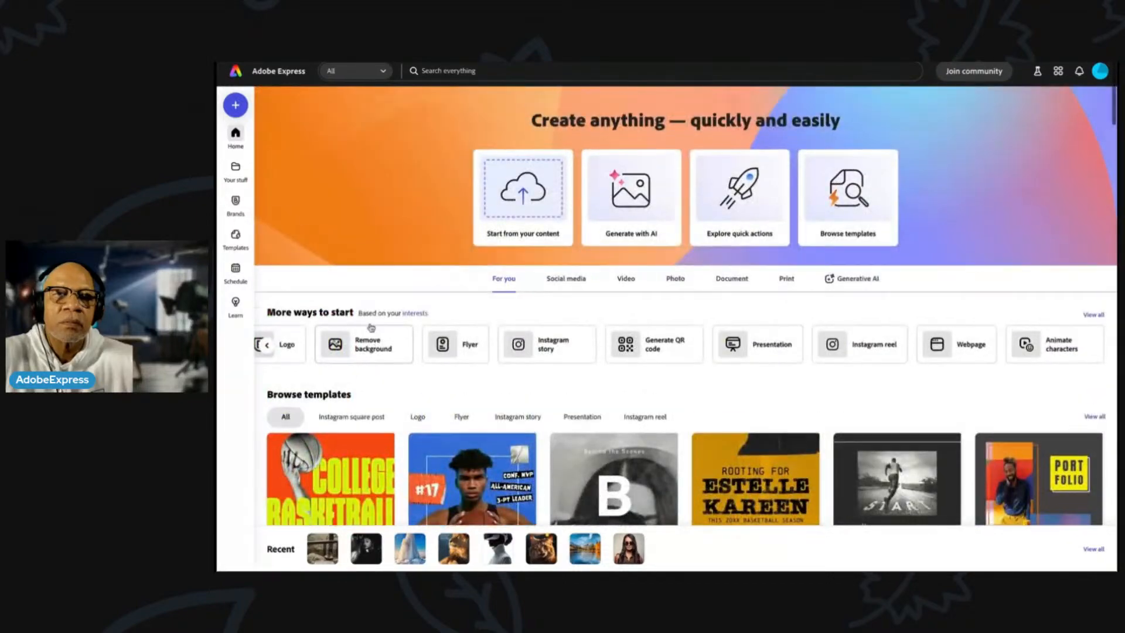
scroll(542, 460, "down", 10)
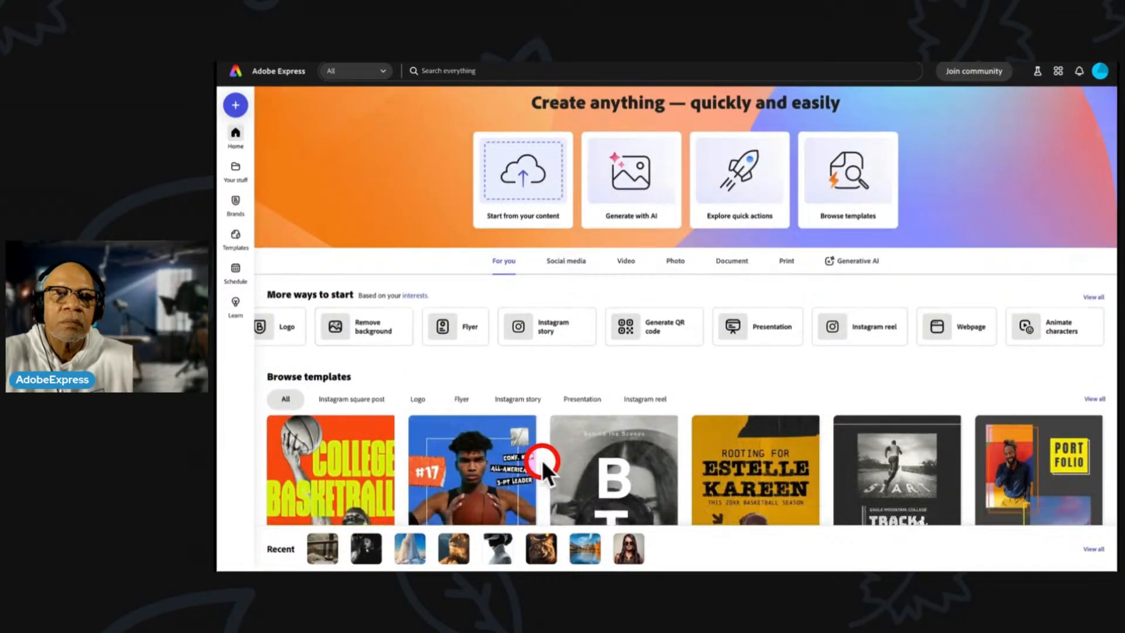
scroll(542, 459, "up", 10)
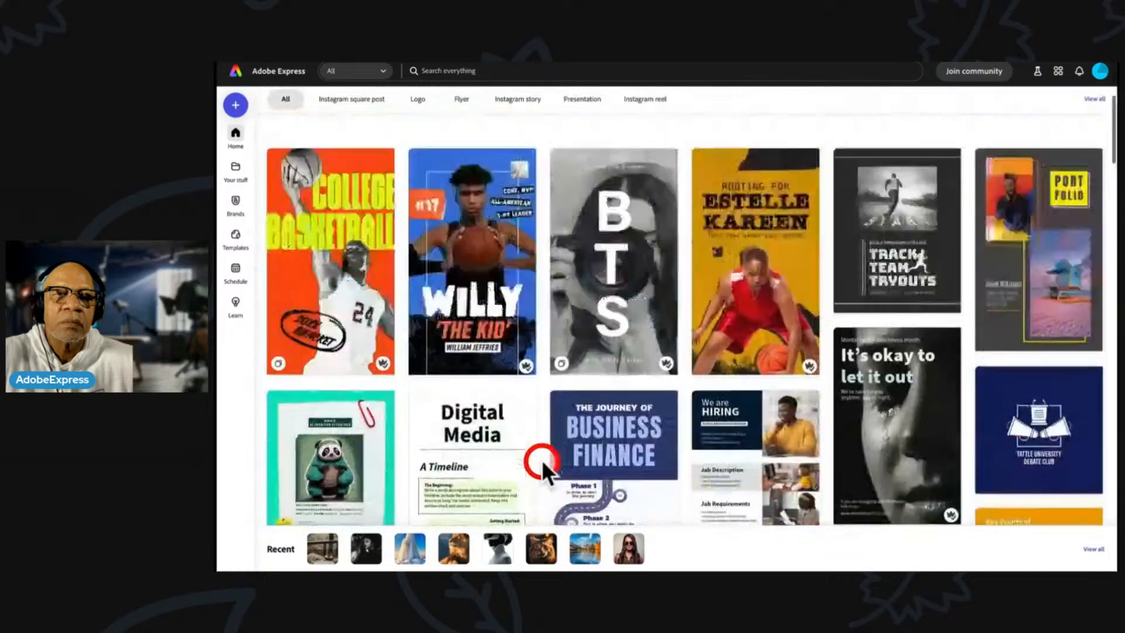
left_click(502, 278)
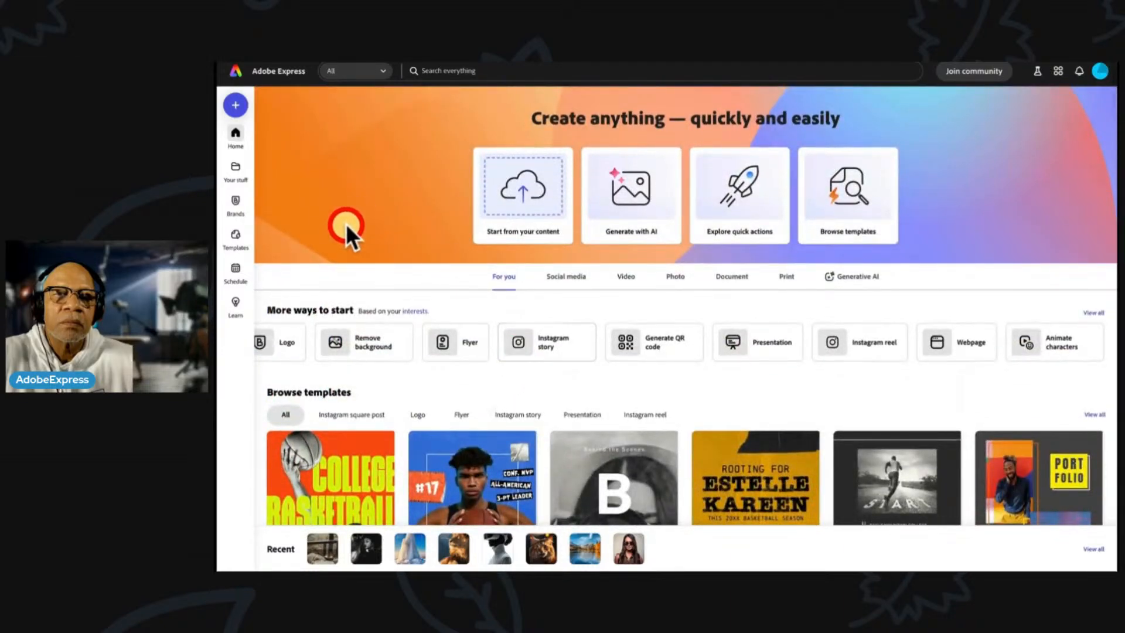
scroll(557, 217, "down", 1)
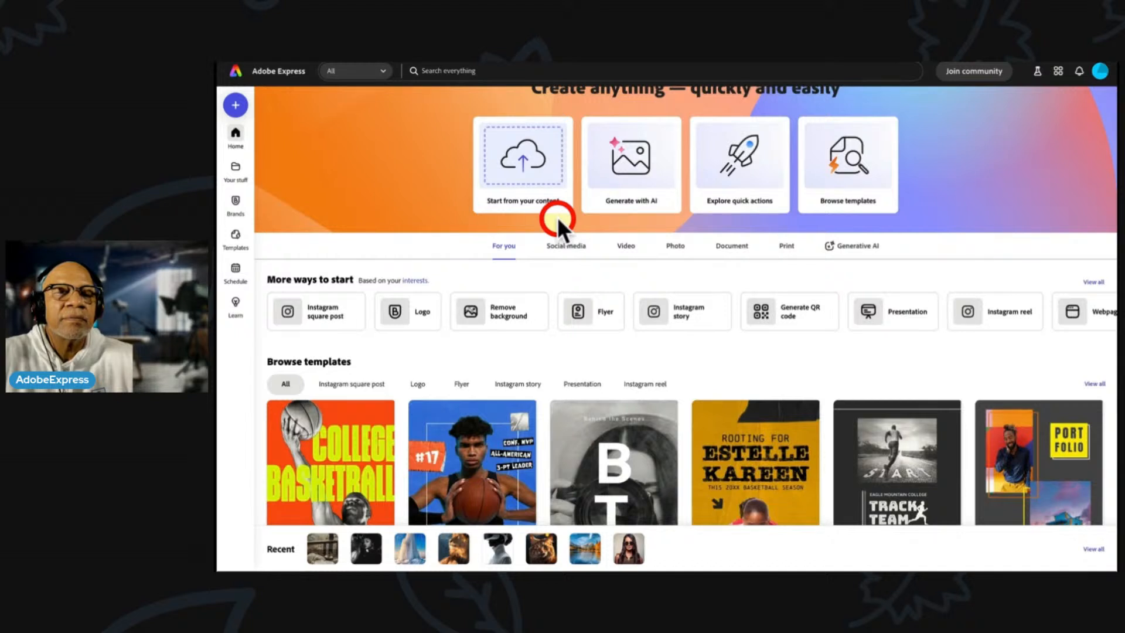
scroll(635, 170, "up", 1)
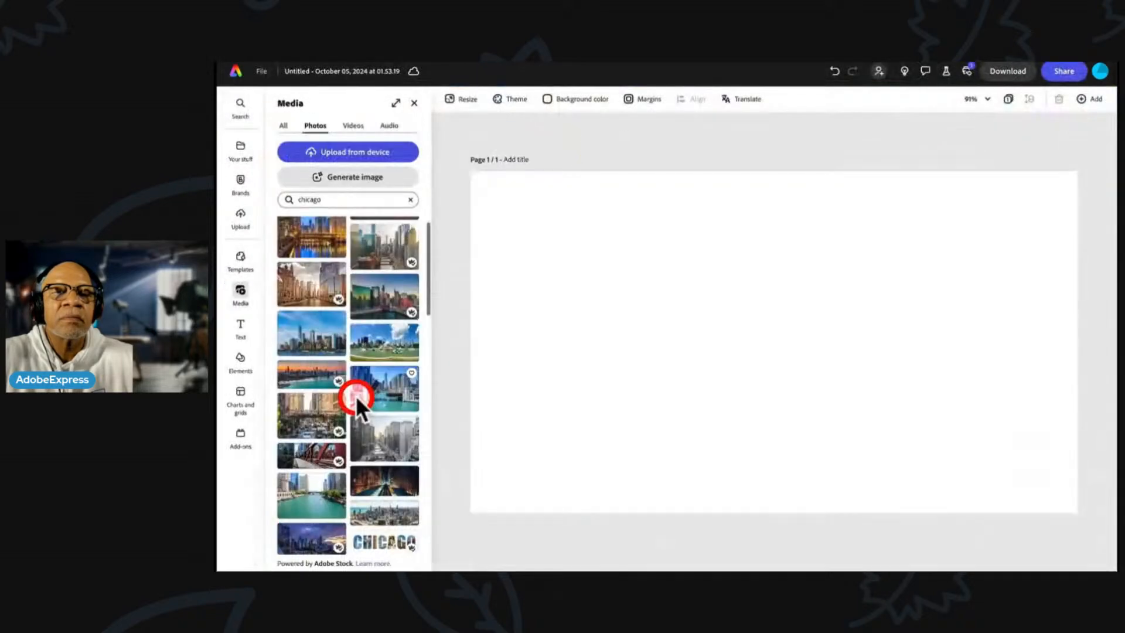
left_click(355, 396)
left_click(345, 323)
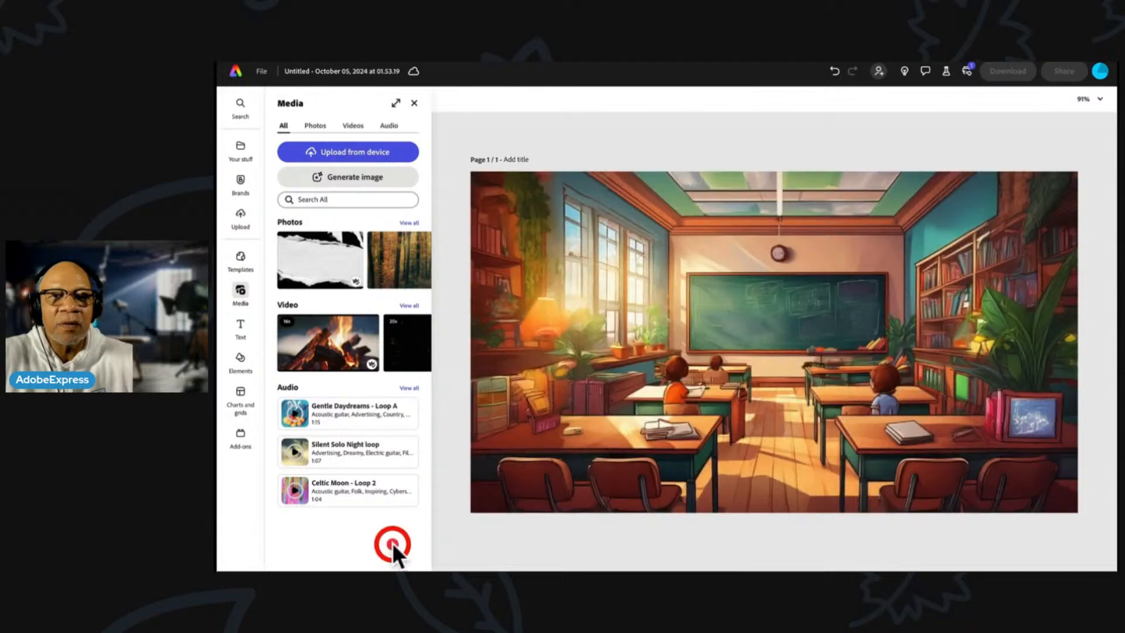
left_click(641, 234)
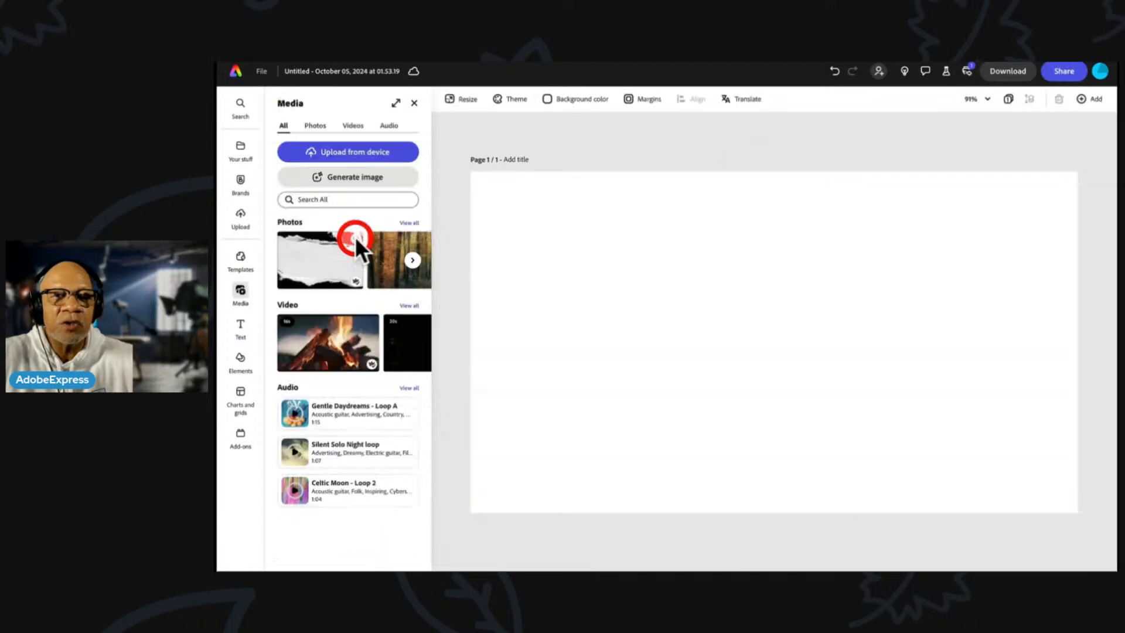
Enter "classroom with children" as the description for generating an image
left_click(331, 200)
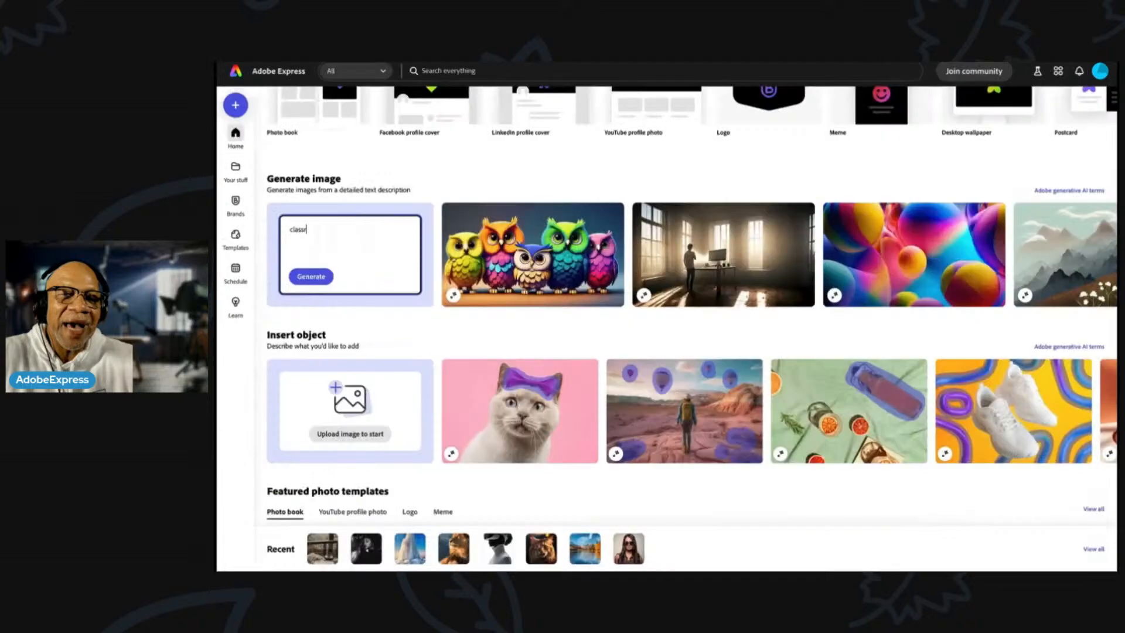
type("oom with children")
left_click(356, 186)
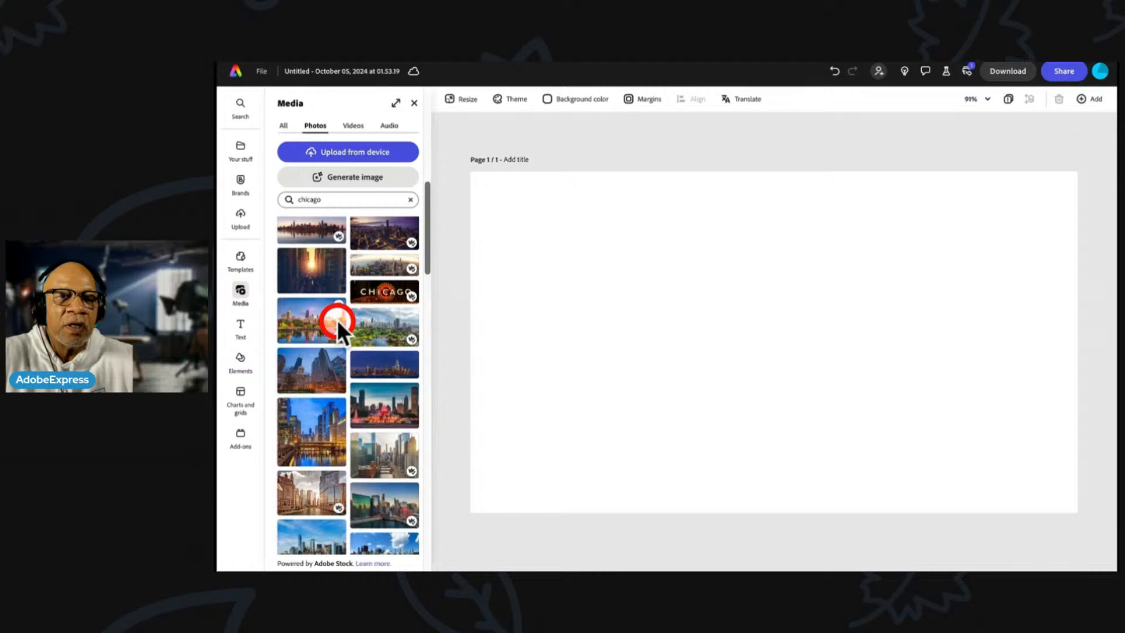
Add the Chicago photo with the red bridge over the river and the green glass tower to the blank page
scroll(322, 284, "down", 3)
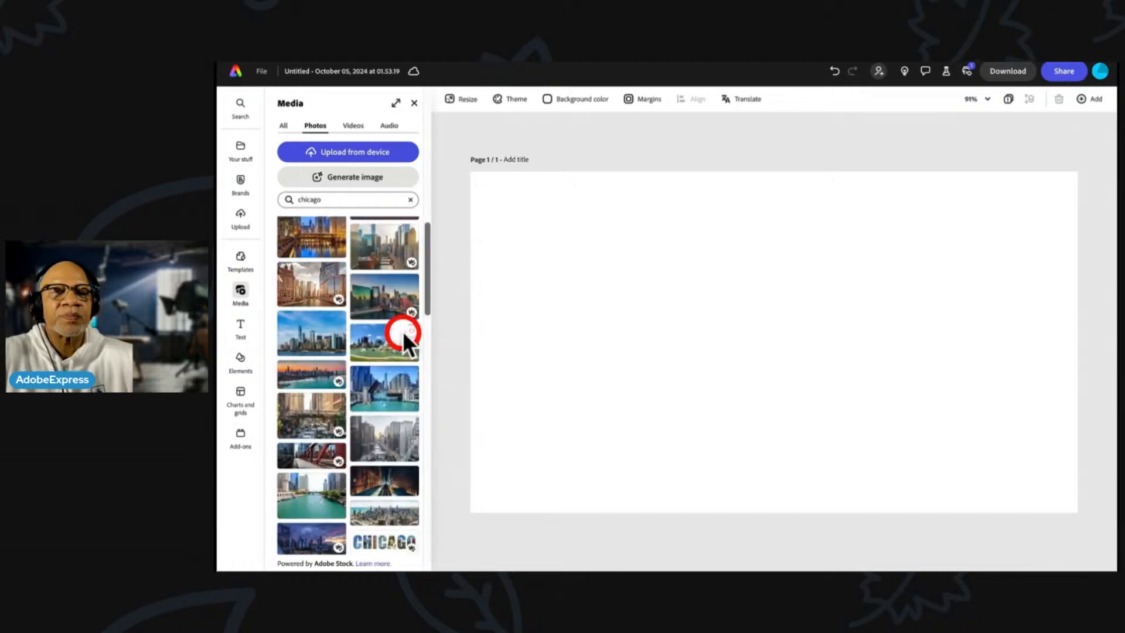
left_click(397, 309)
left_click(700, 298)
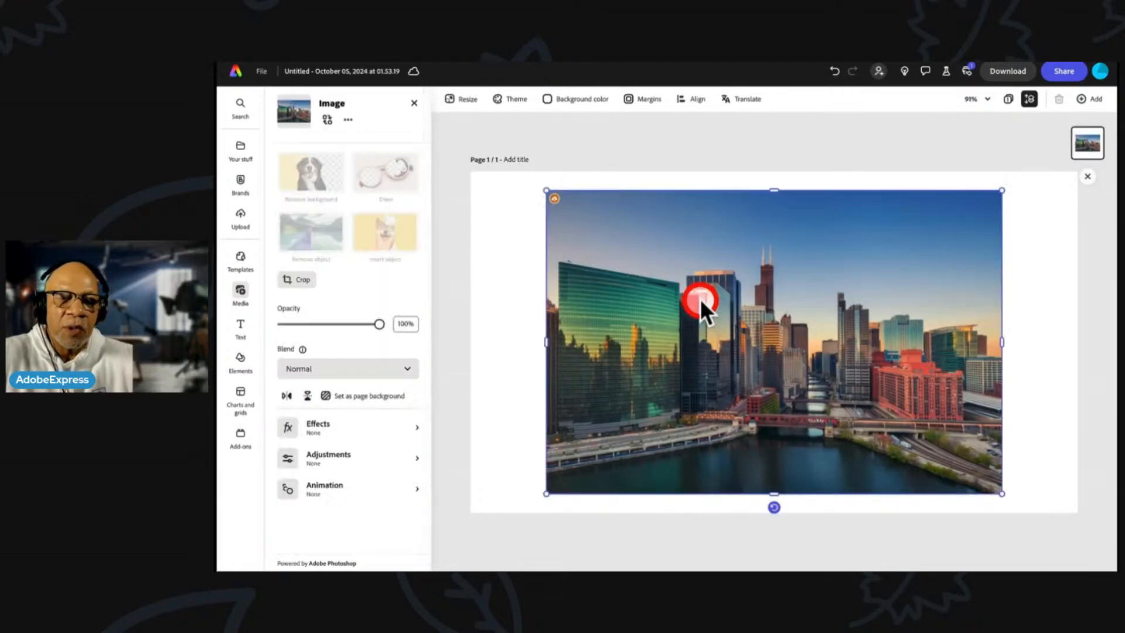
Move and enlarge the Chicago photo to fill the whole page, and lower its opacity to 77%
left_click_drag(712, 303, 637, 282)
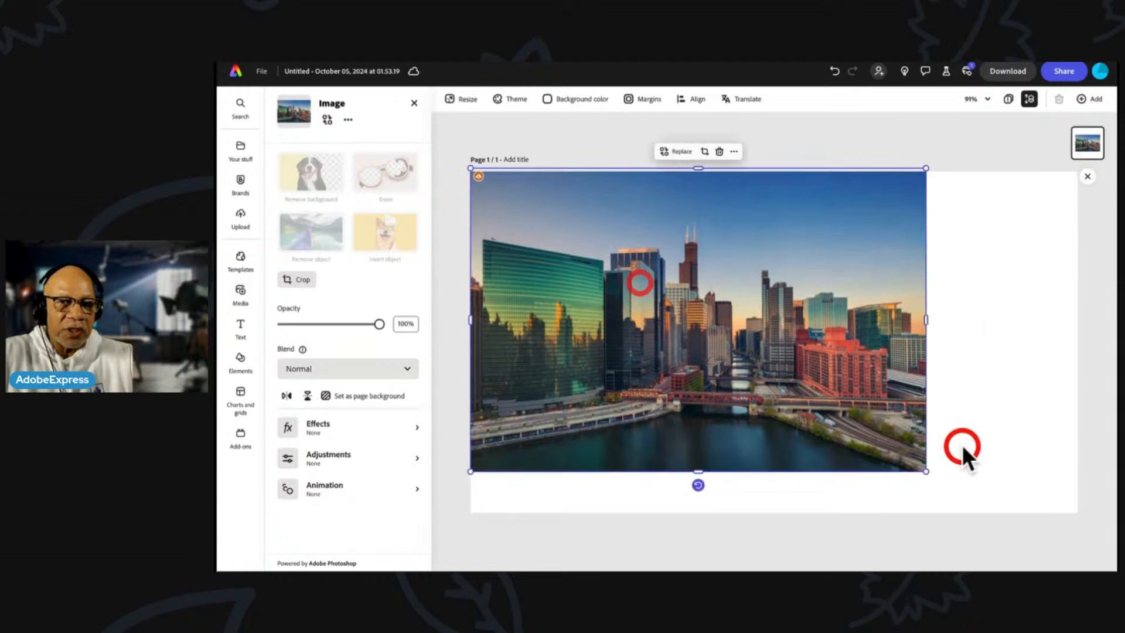
left_click_drag(927, 470, 1081, 507)
left_click_drag(872, 449, 870, 387)
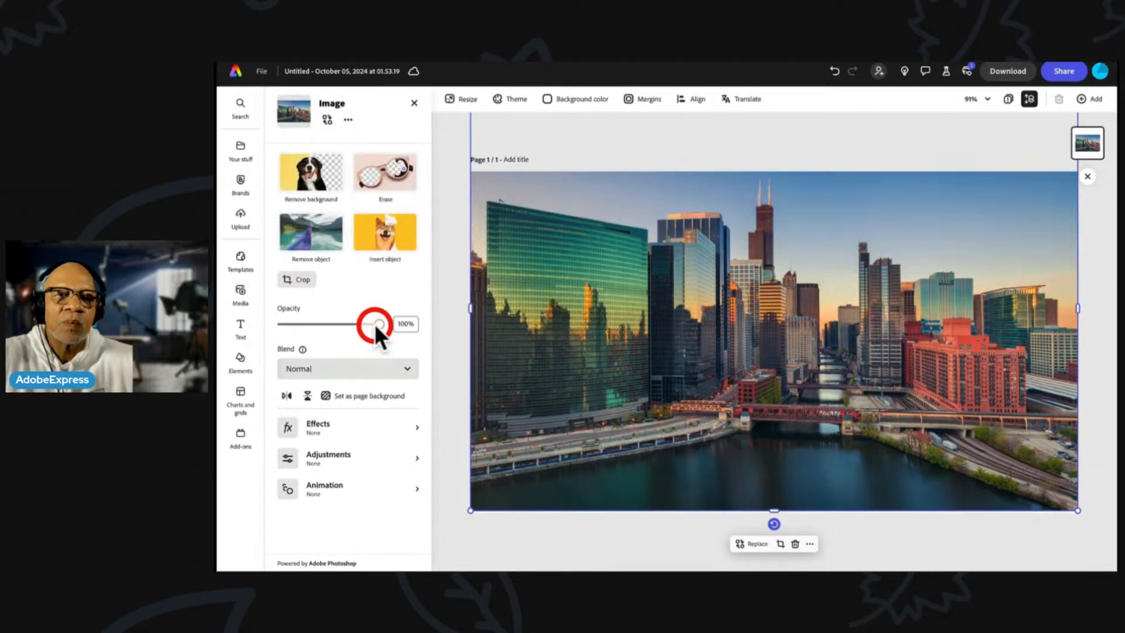
mouse_move(378, 324)
left_mouse_down()
mouse_move(338, 324)
mouse_move(358, 324)
left_mouse_up()
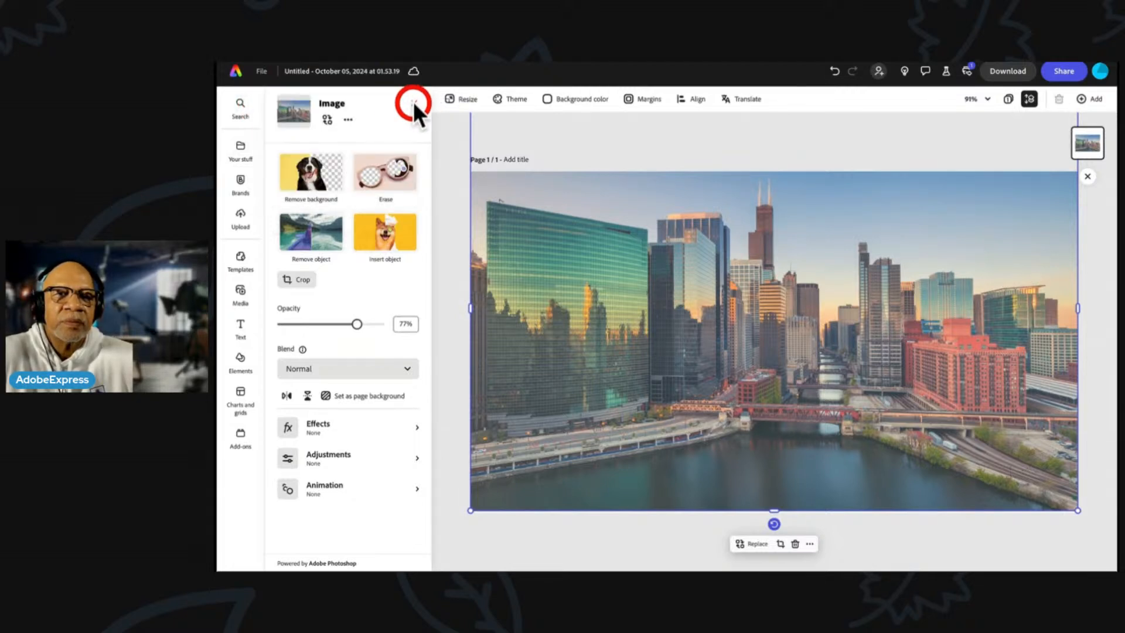
Search the stock photos for "african american female model"
left_click(241, 292)
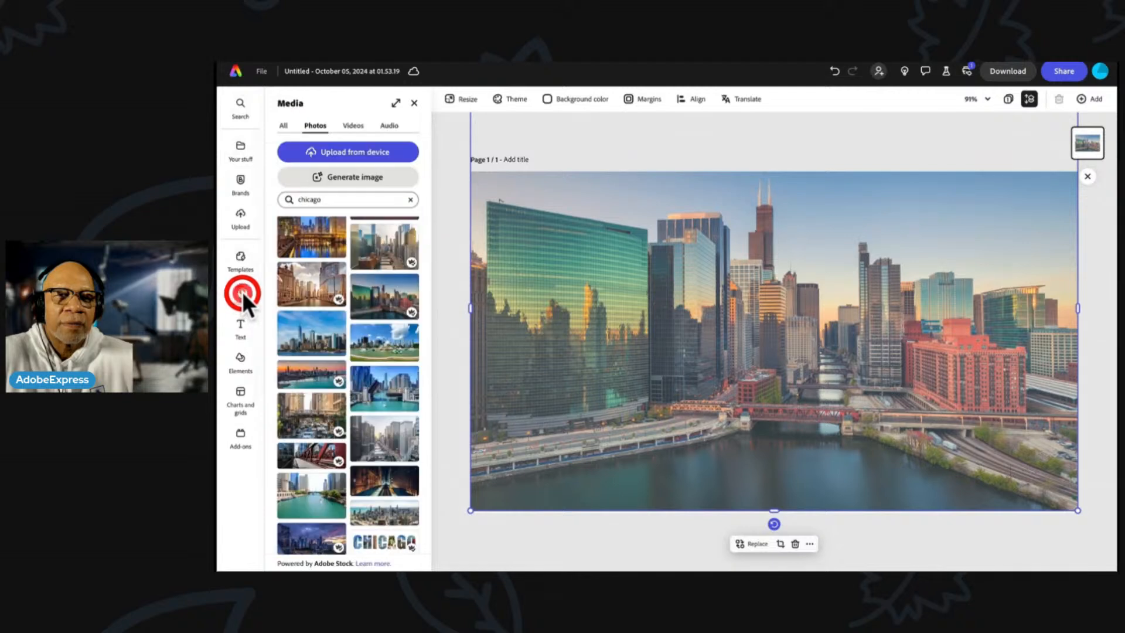
left_click(322, 198)
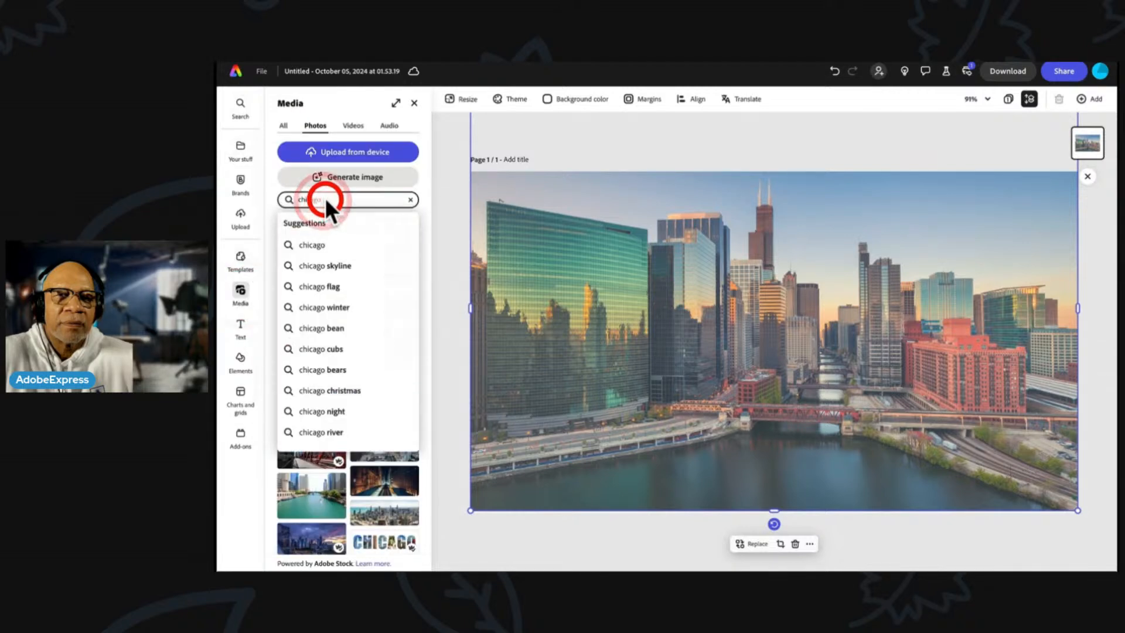
left_click(289, 201)
left_click(324, 200)
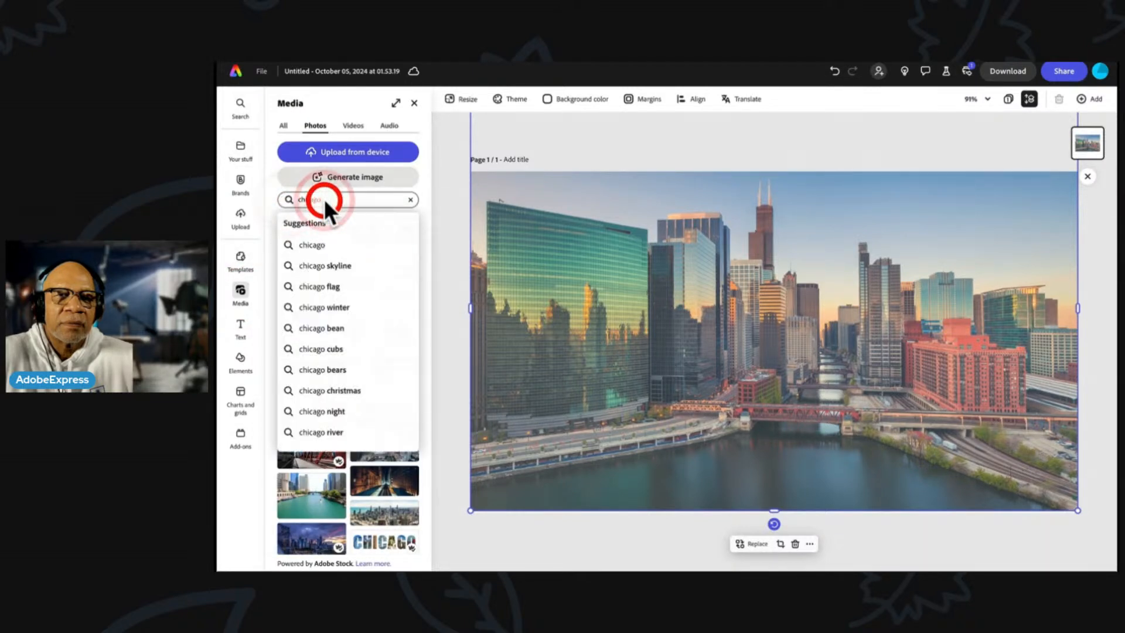
key("BackSpace")
key("BackSpace")
key("BackSpace")
key("BackSpace")
key("BackSpace")
key("BackSpace")
key("BackSpace")
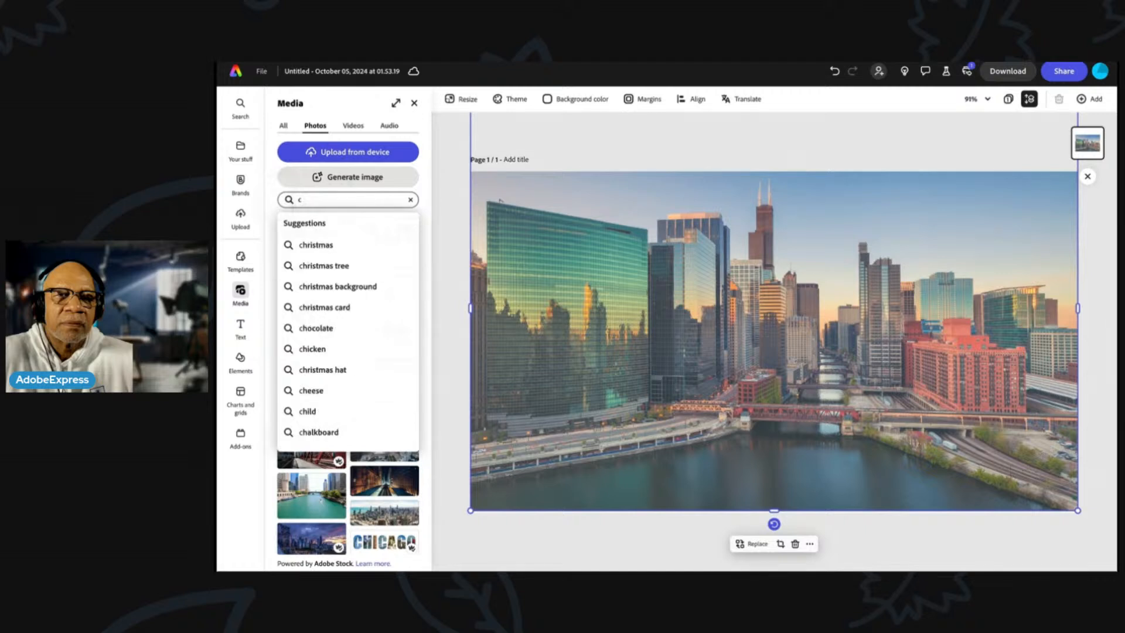
type("african")
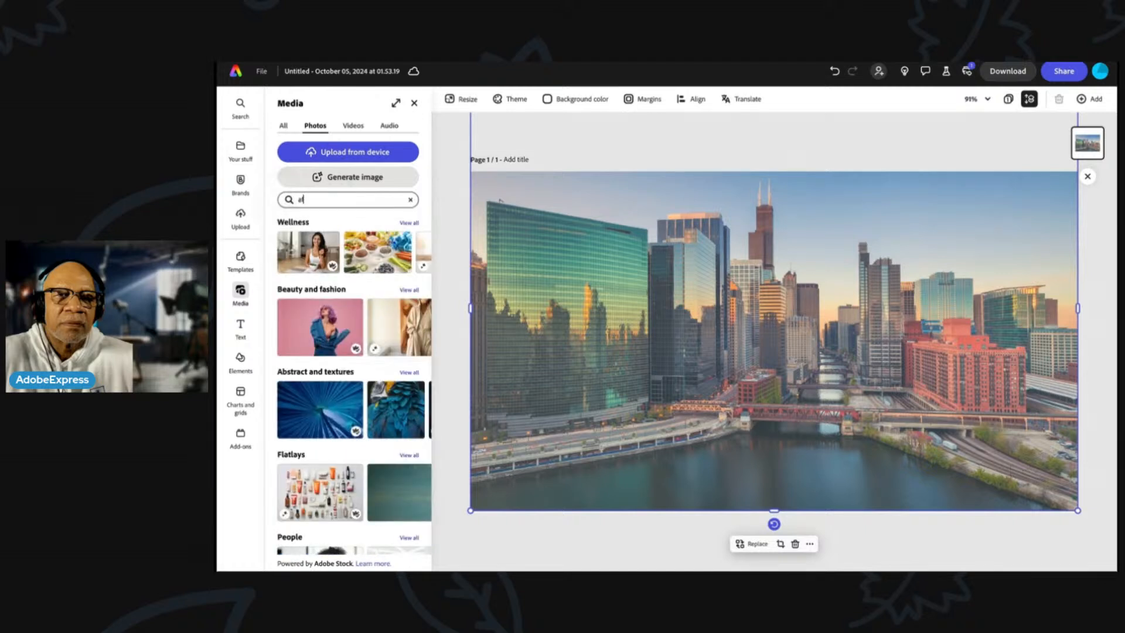
type(" american d")
type("emale m")
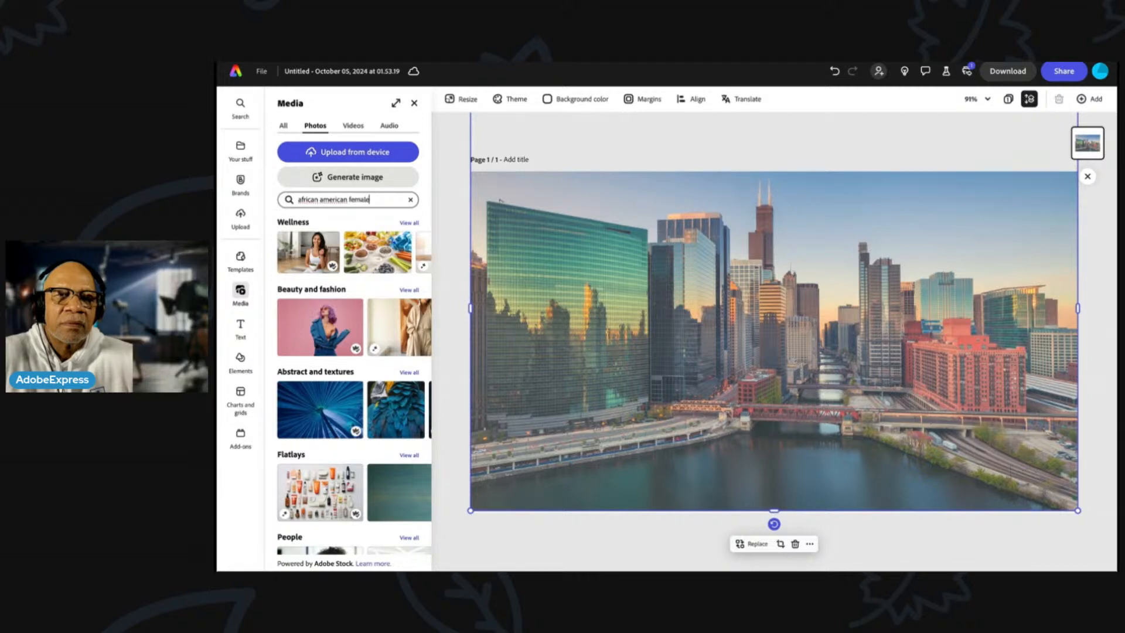
type("odel")
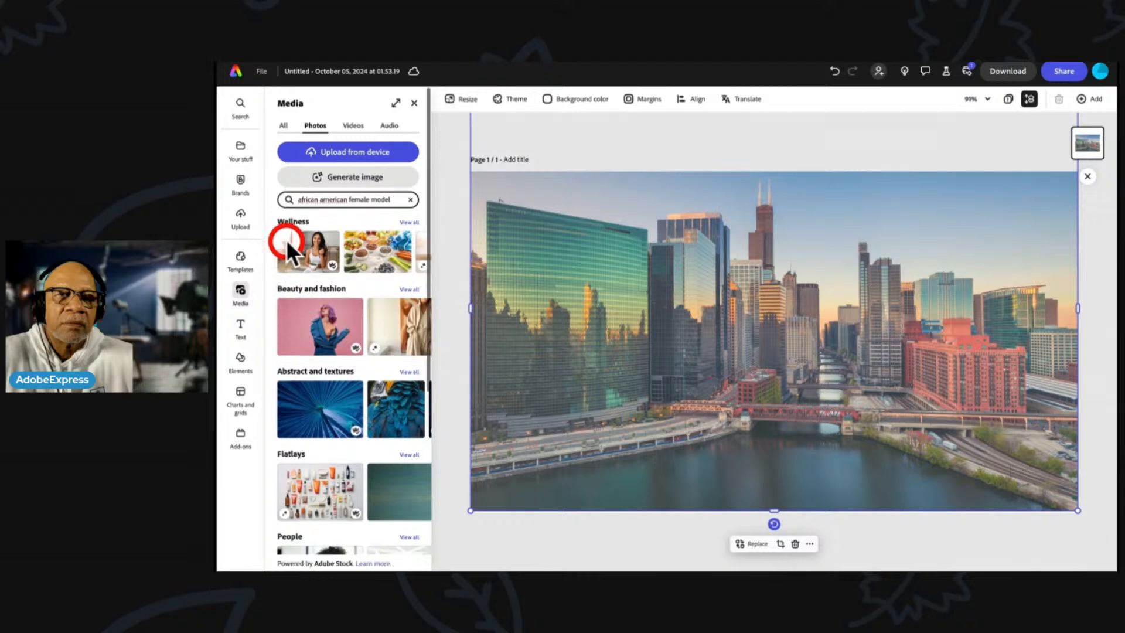
key("Return")
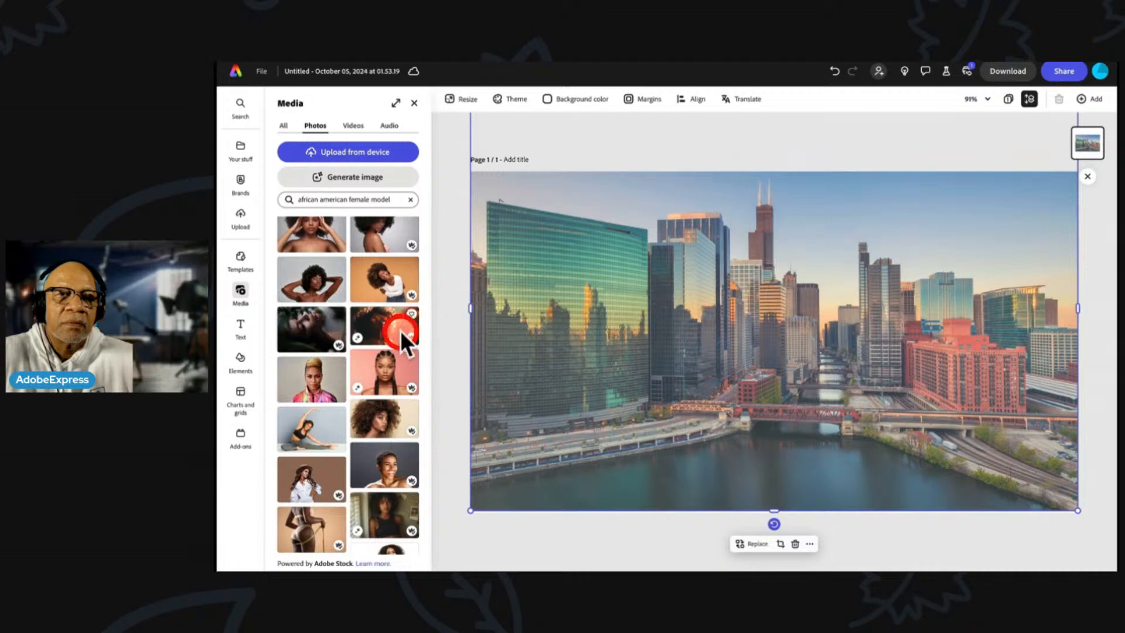
Set the Chicago background photo's opacity to 100% and return to the stock photo results
left_click(608, 314)
left_click_drag(352, 322, 380, 325)
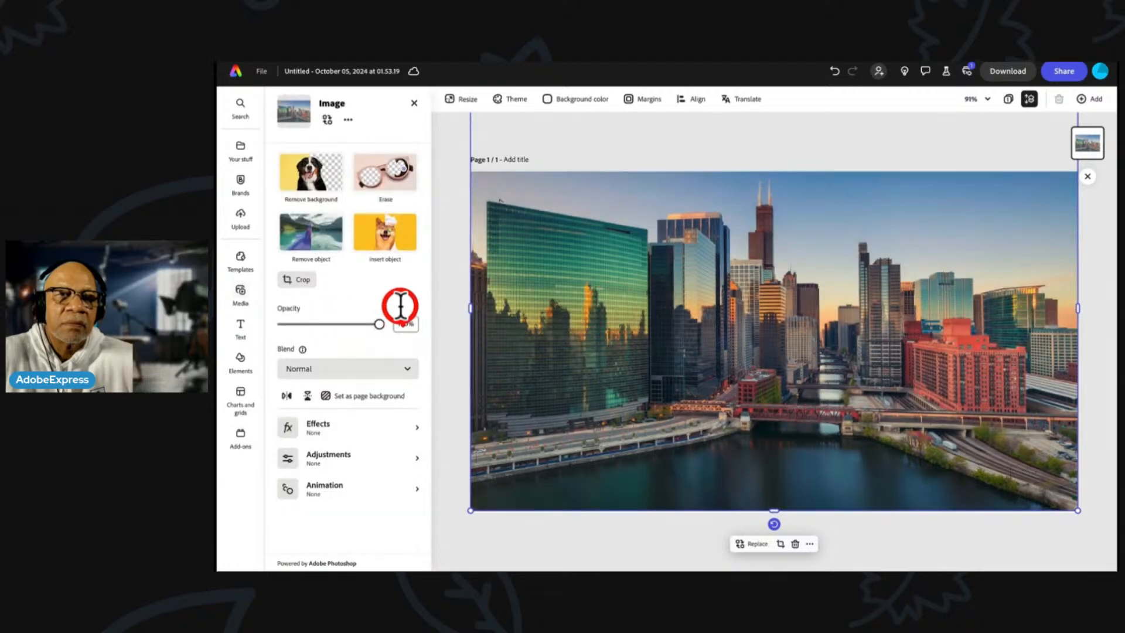
left_click(414, 103)
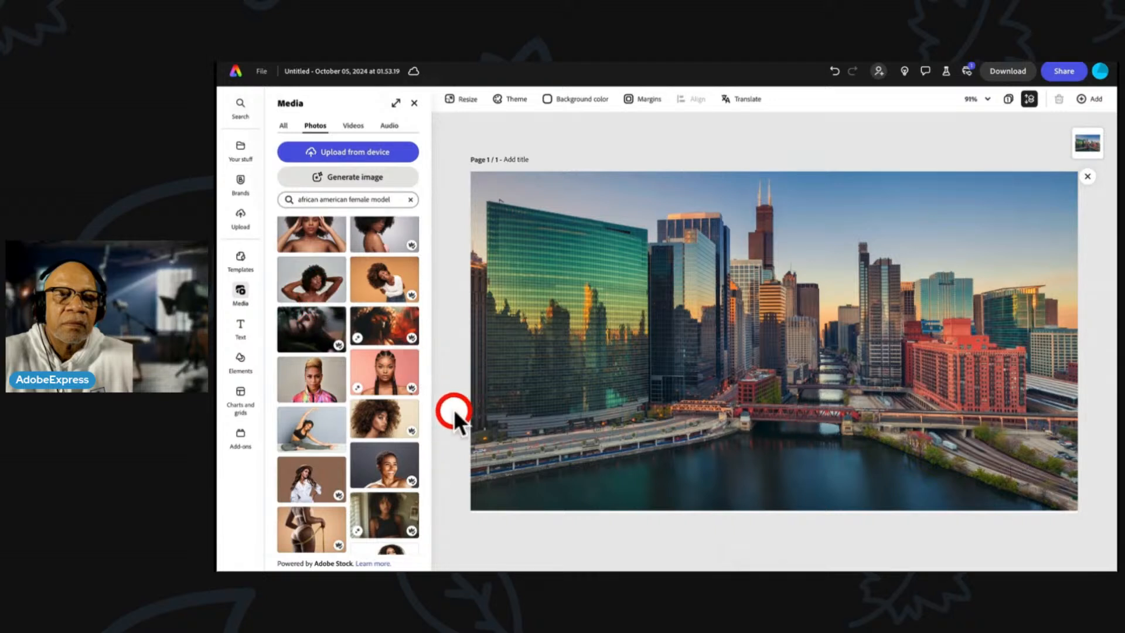
Add the photo of the waving woman in a striped shirt and align it with the page's lower-right corner
scroll(342, 377, "down", 3)
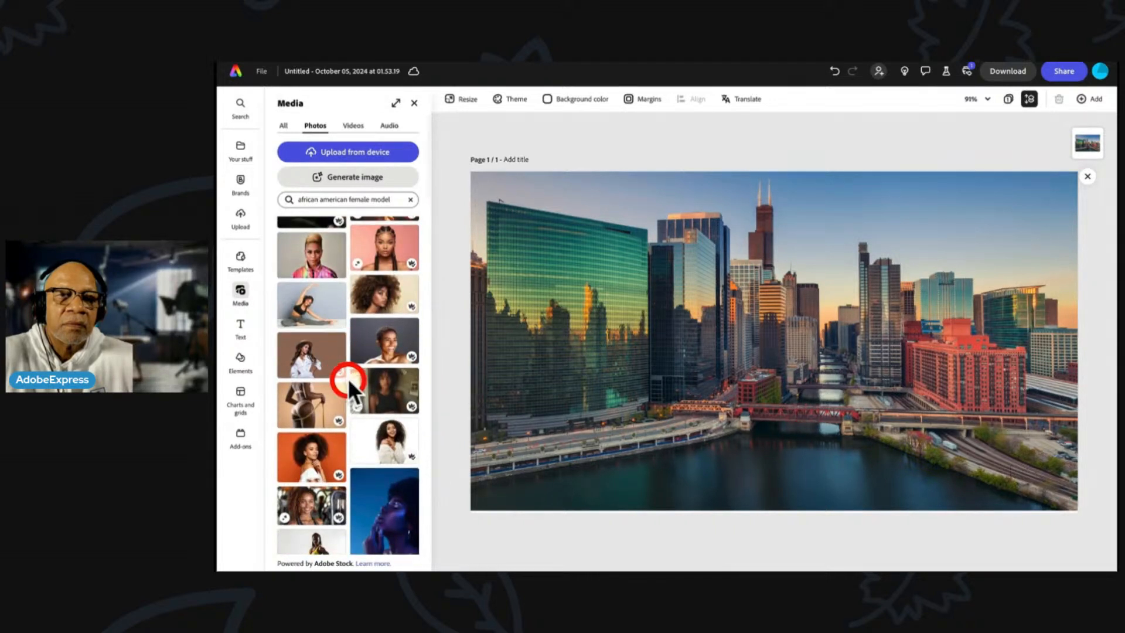
scroll(348, 378, "down", 3)
scroll(347, 378, "down", 3)
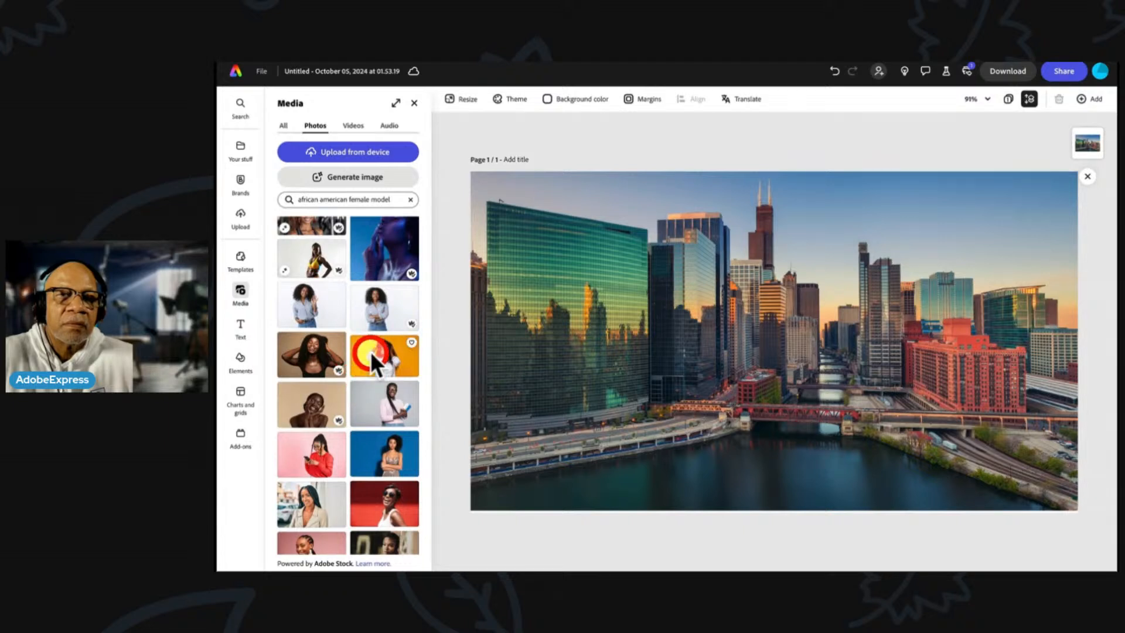
left_click(312, 308)
left_click(755, 333)
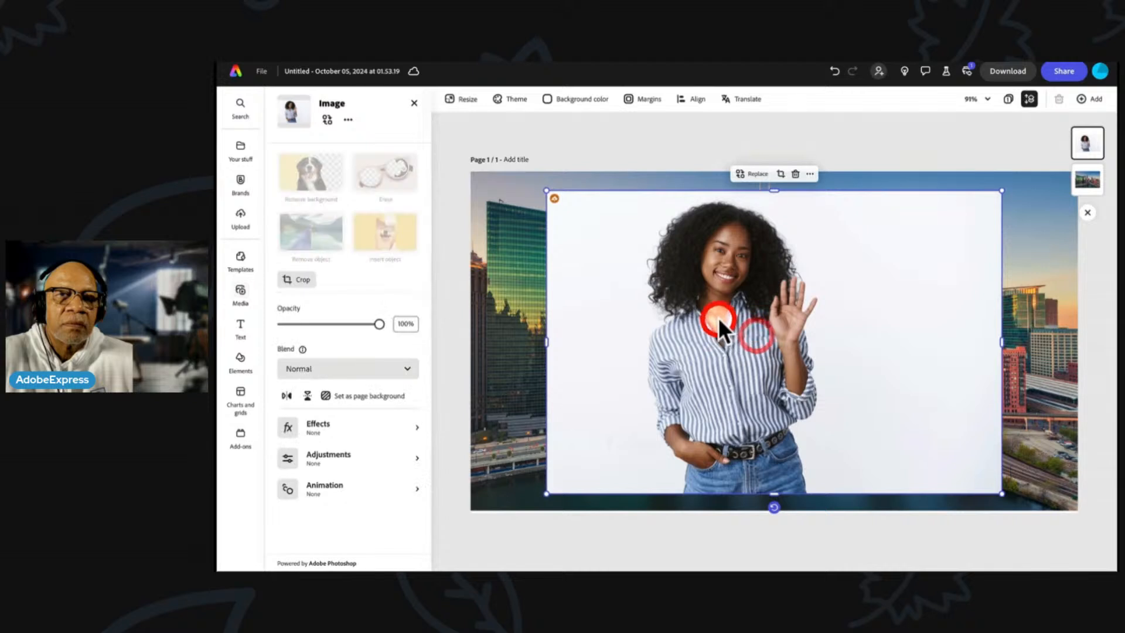
left_click_drag(756, 334, 796, 332)
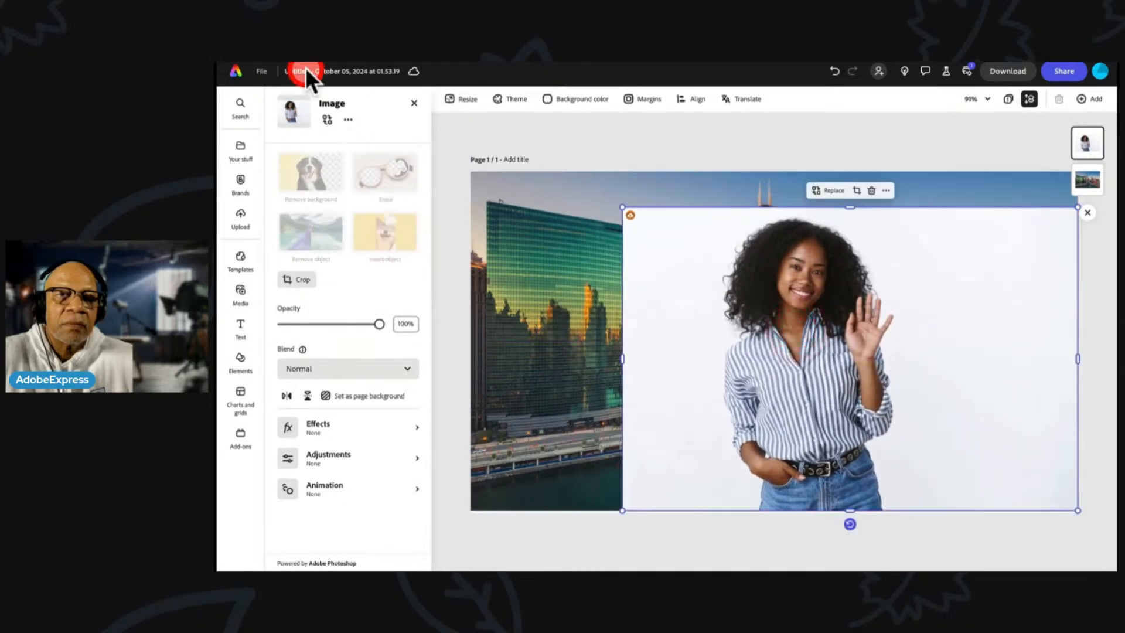
Remove the background from the woman's photo, move the cutout toward the page's right side and enlarge it slightly
left_click(294, 116)
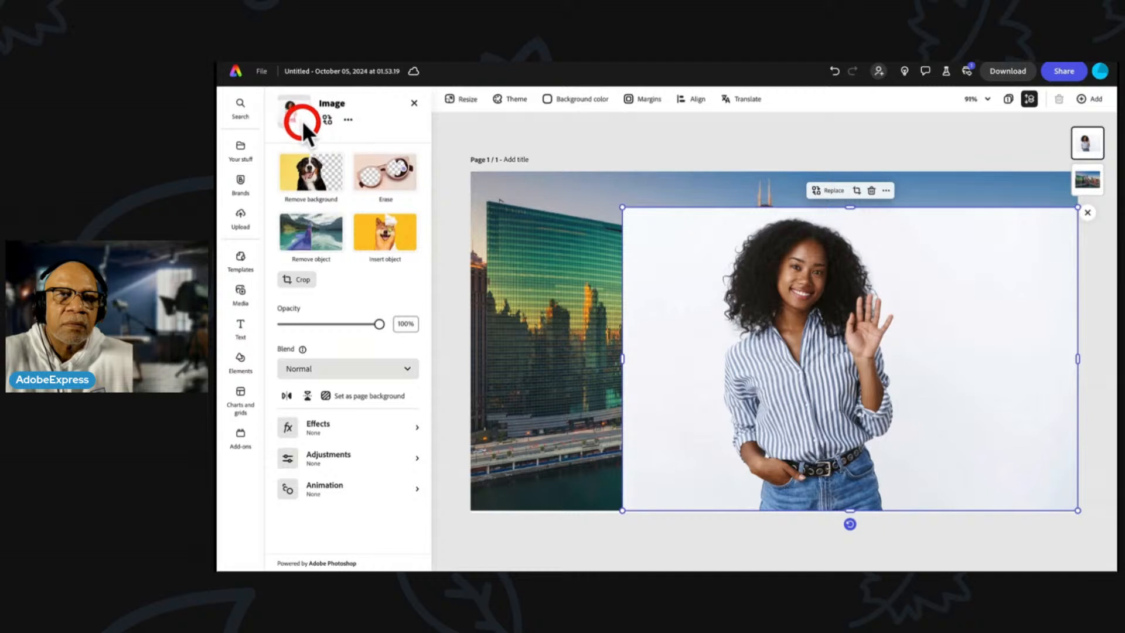
left_click(321, 172)
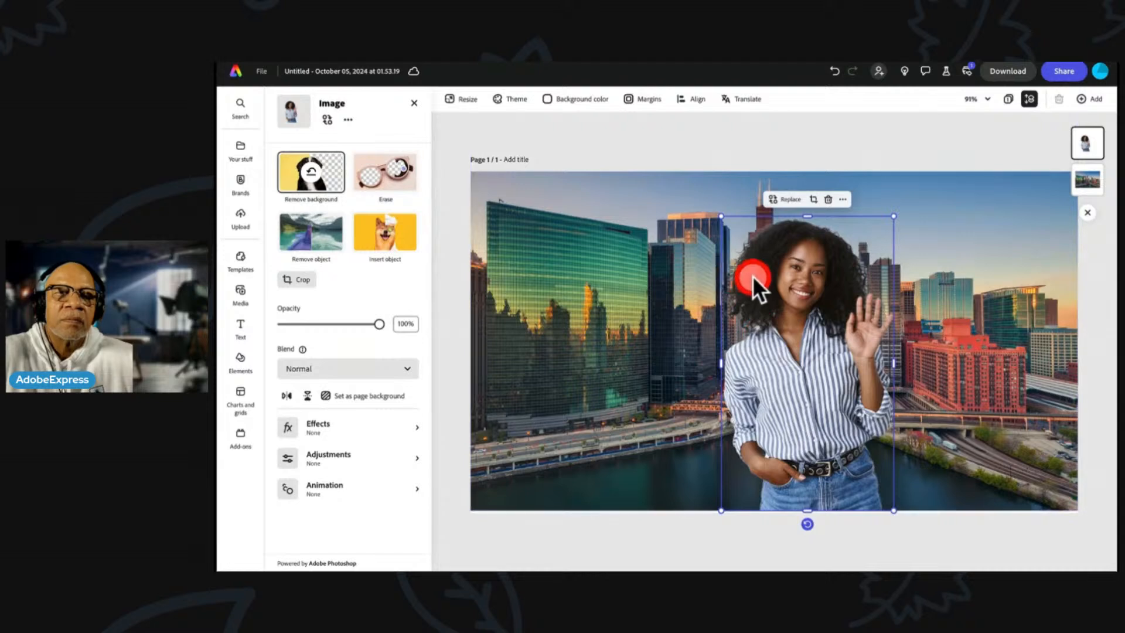
left_click_drag(812, 287, 922, 276)
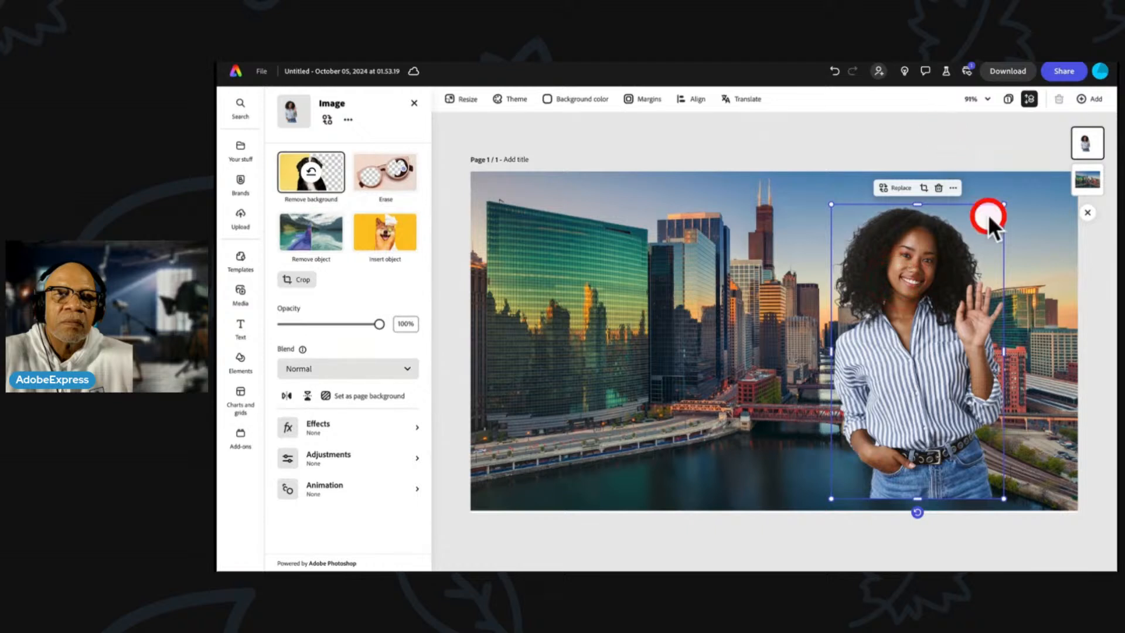
left_click_drag(1002, 204, 1023, 187)
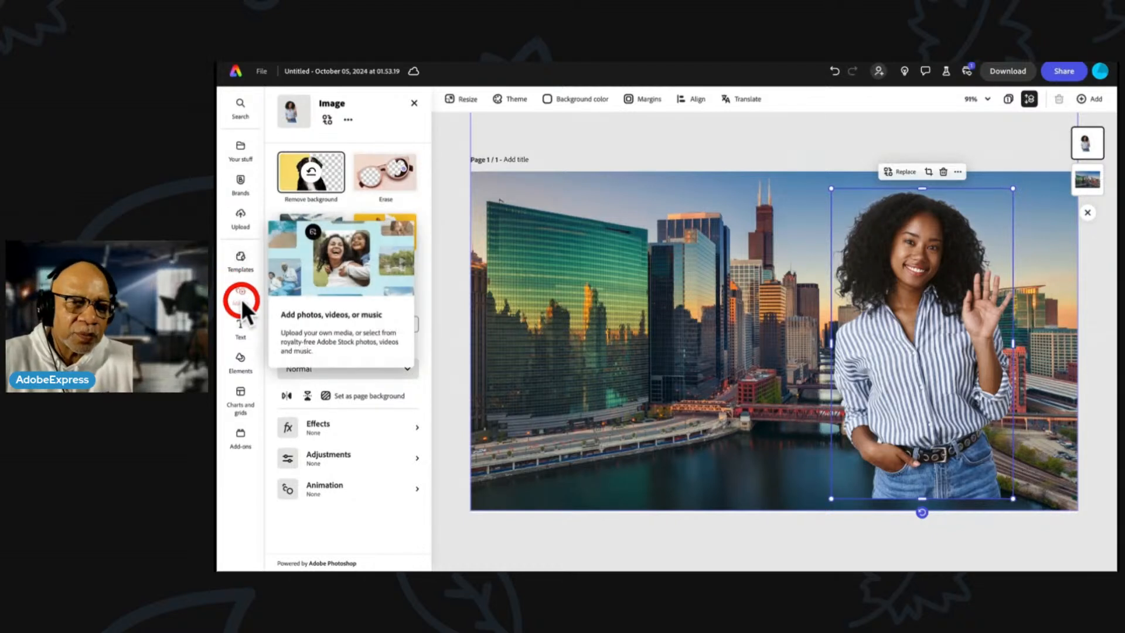
Add the "Once upon a time..." headline text design, move it beside the woman over the buildings and scale it down
left_click(239, 323)
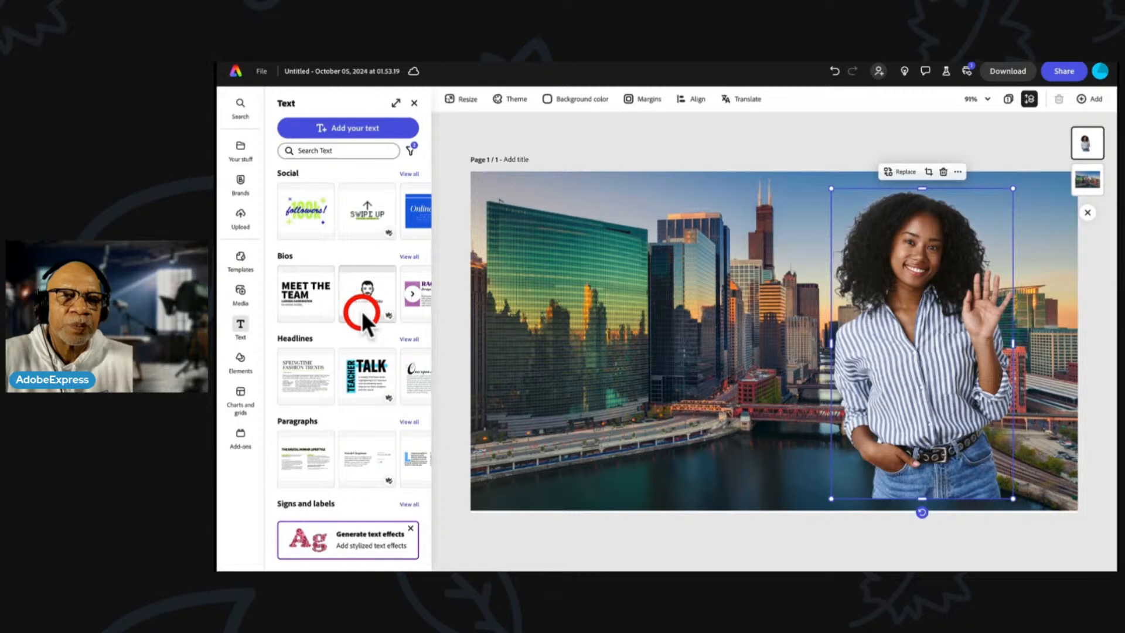
scroll(361, 311, "down", 2)
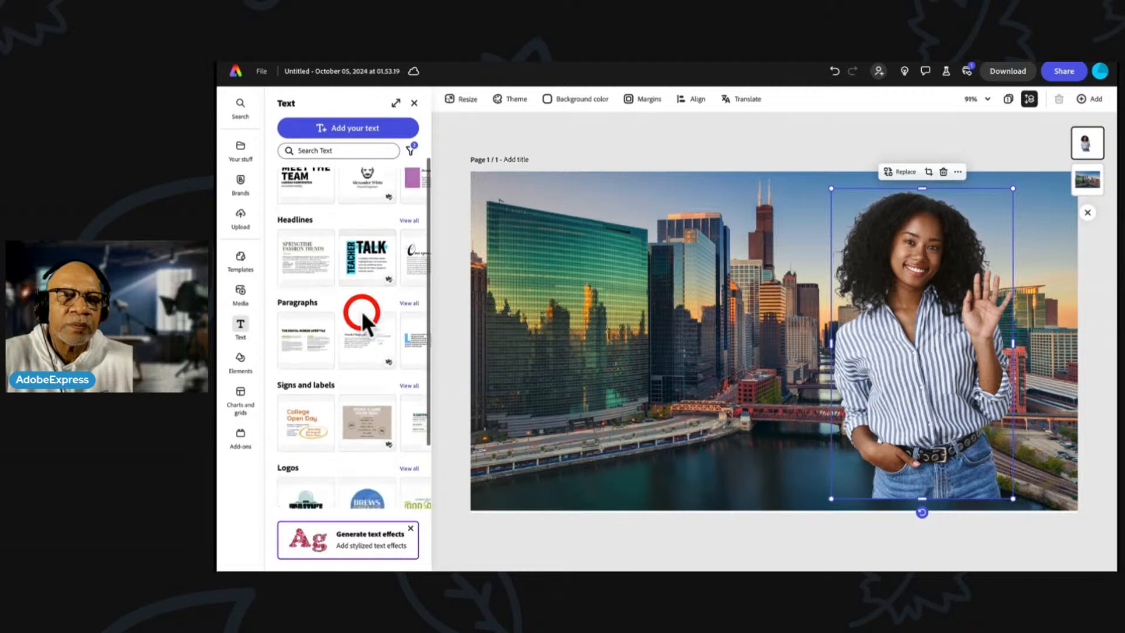
left_click(409, 217)
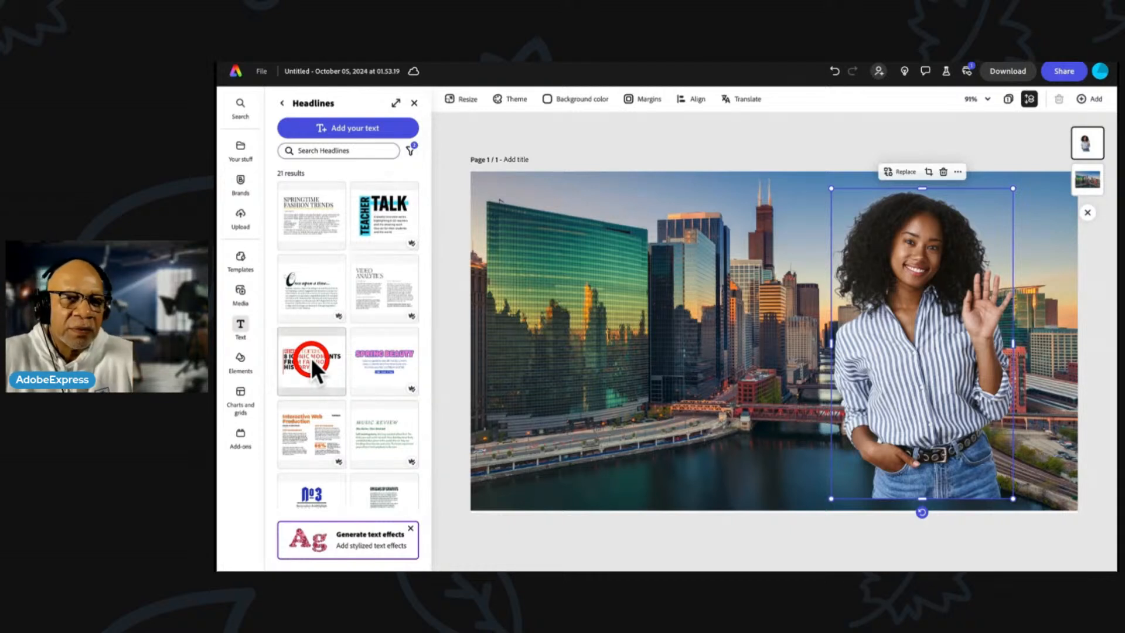
scroll(298, 282, "down", 1)
left_click(298, 282)
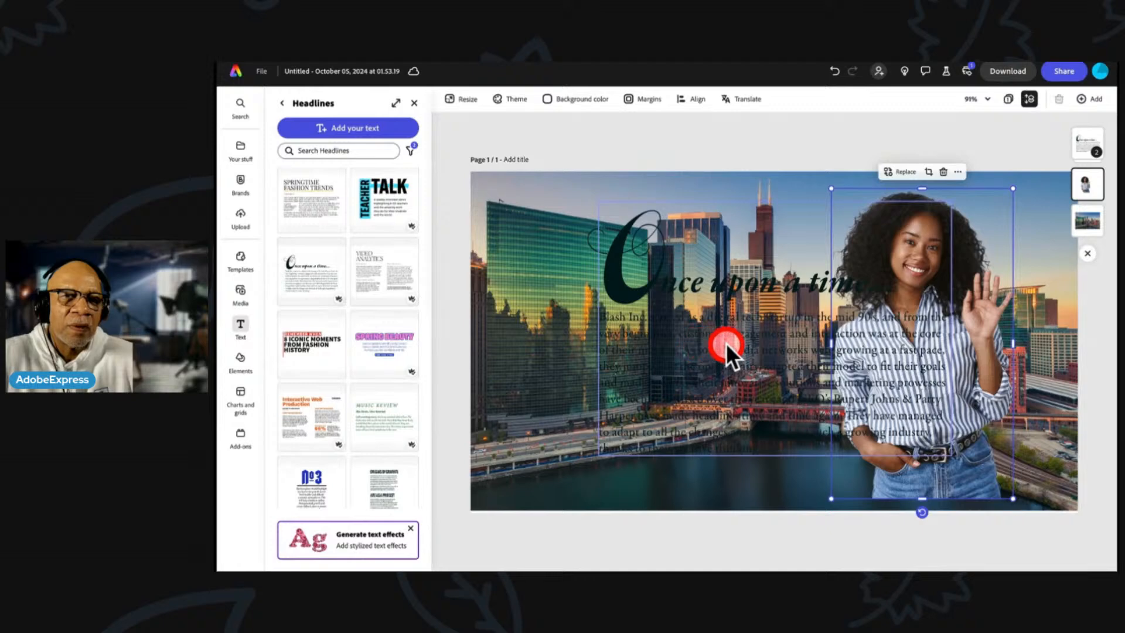
left_click_drag(725, 342, 634, 345)
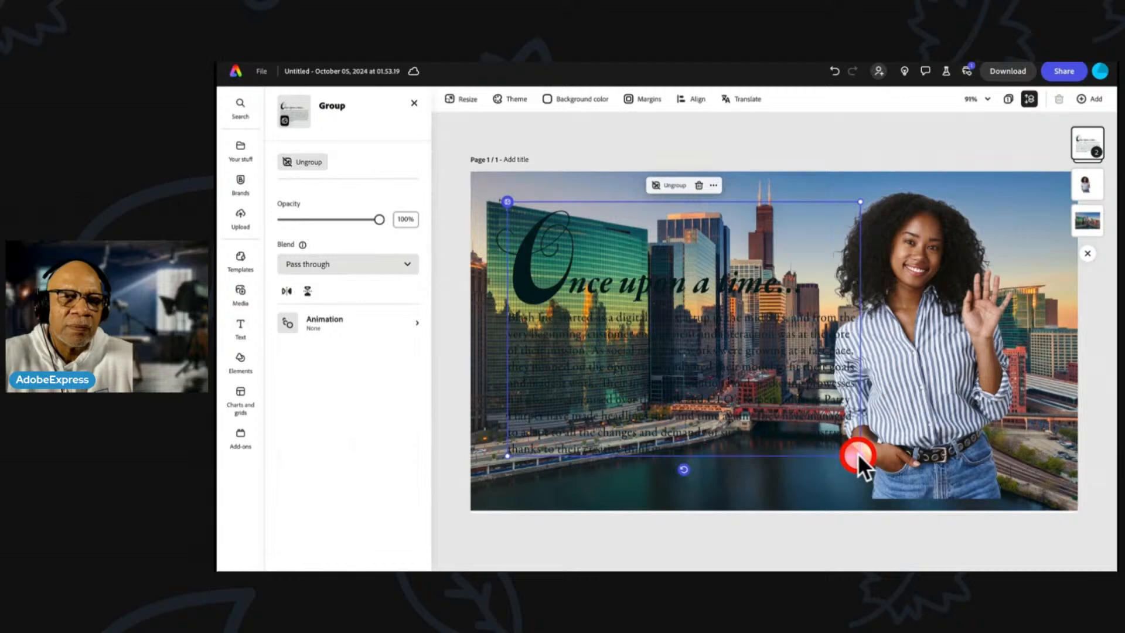
left_click_drag(858, 453, 725, 365)
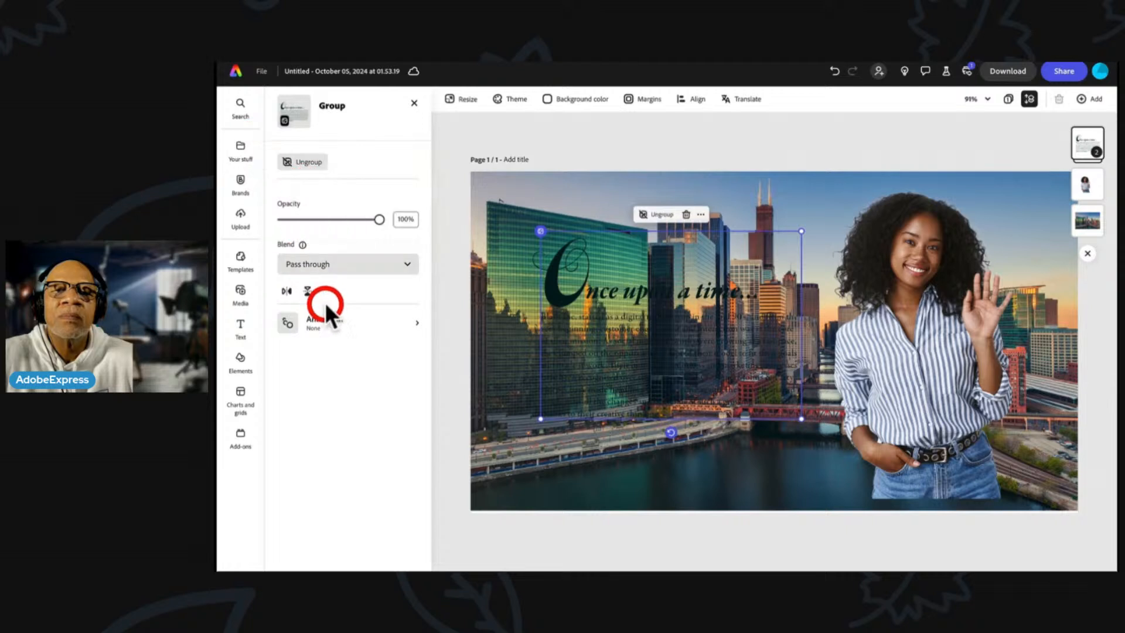
Recolor the "Once upon a time..." heading and its paragraph with a very light fill and deselect the text
double_click(618, 348)
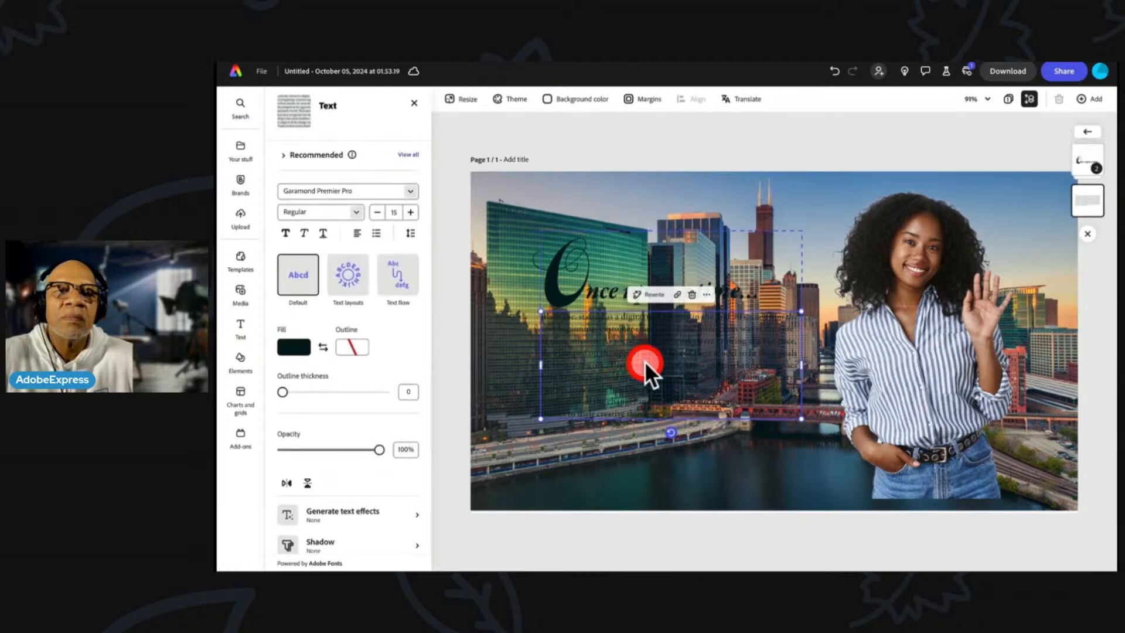
left_click(607, 294)
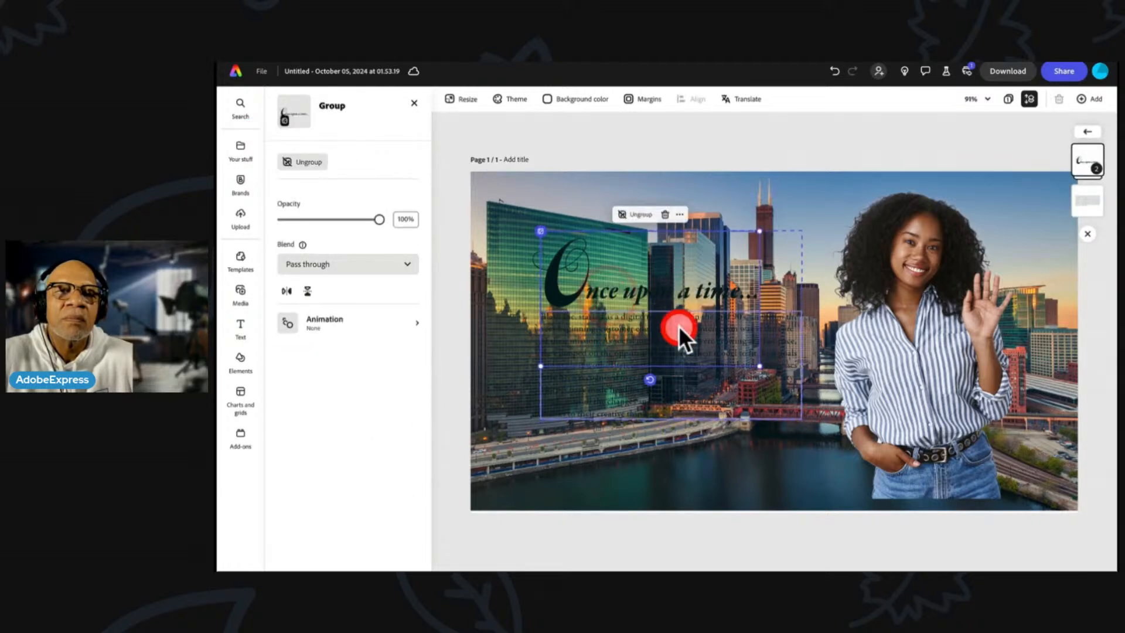
left_click(815, 163)
left_click(751, 264)
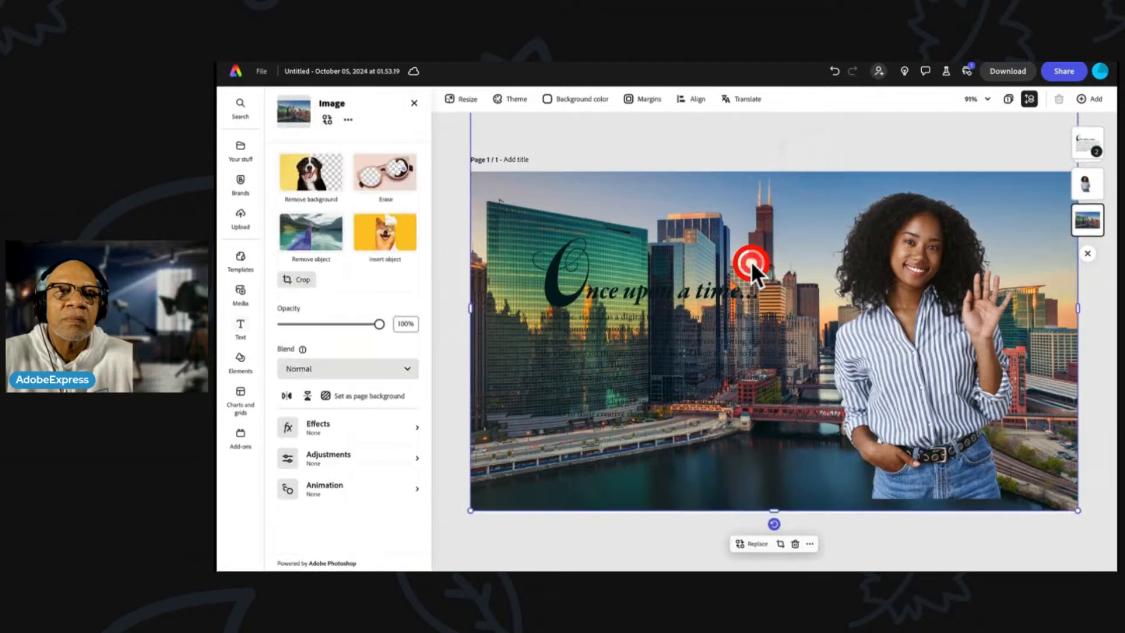
left_click(733, 294)
left_click(275, 307)
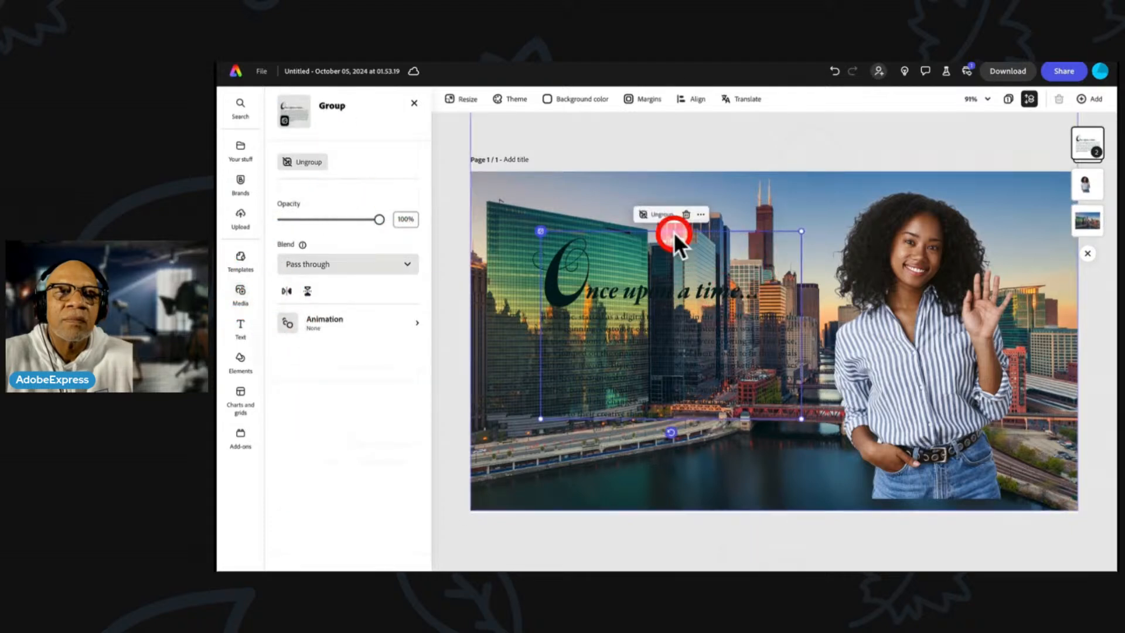
left_click(695, 289)
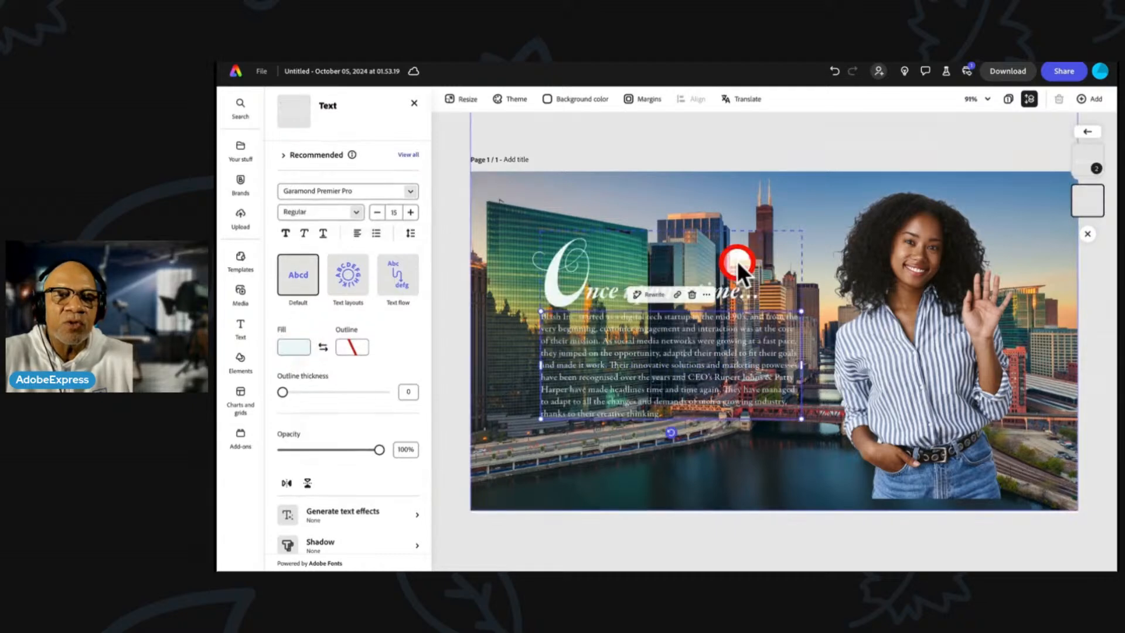
left_click(725, 142)
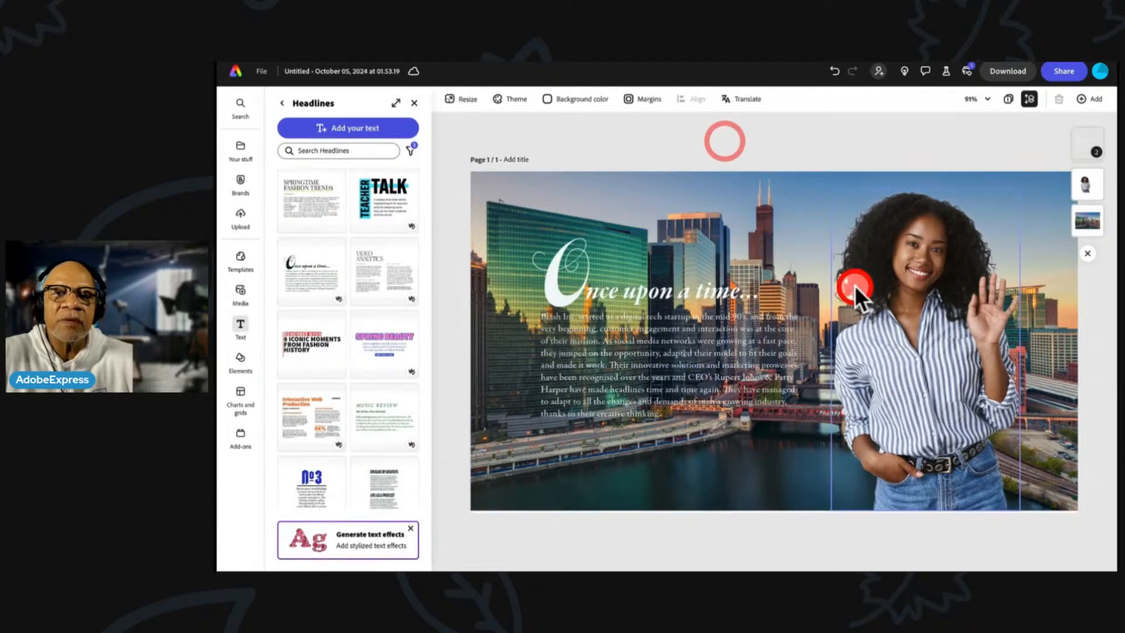
Open the available effects for the city skyline background photo, apply none of them and deselect the photo
left_click(855, 285)
left_click(348, 172)
left_click(284, 162)
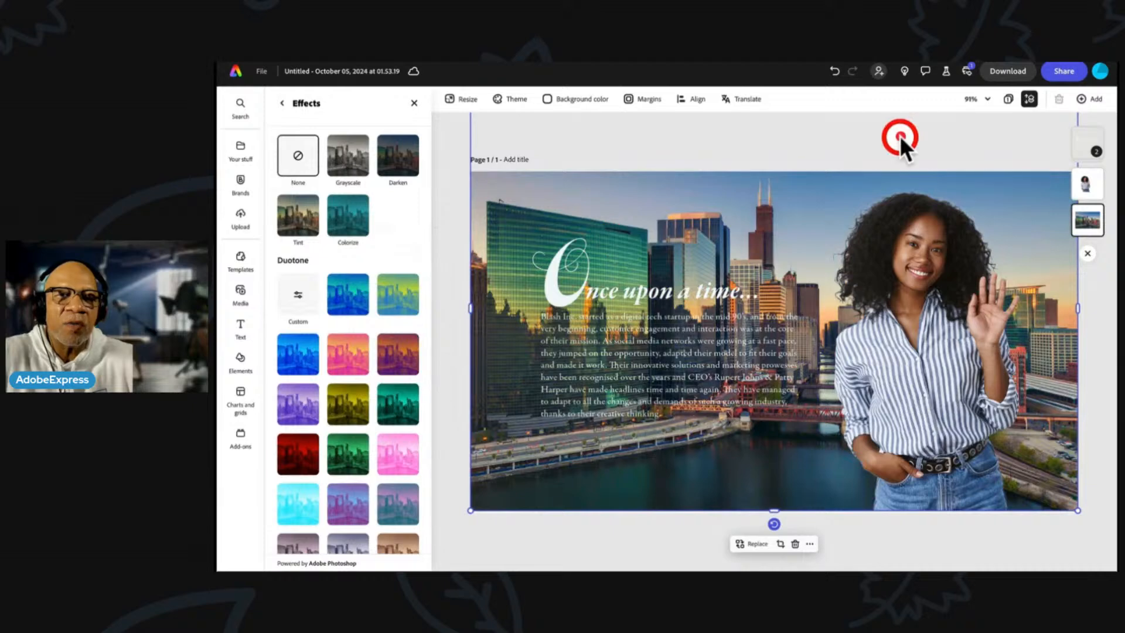
left_click(900, 137)
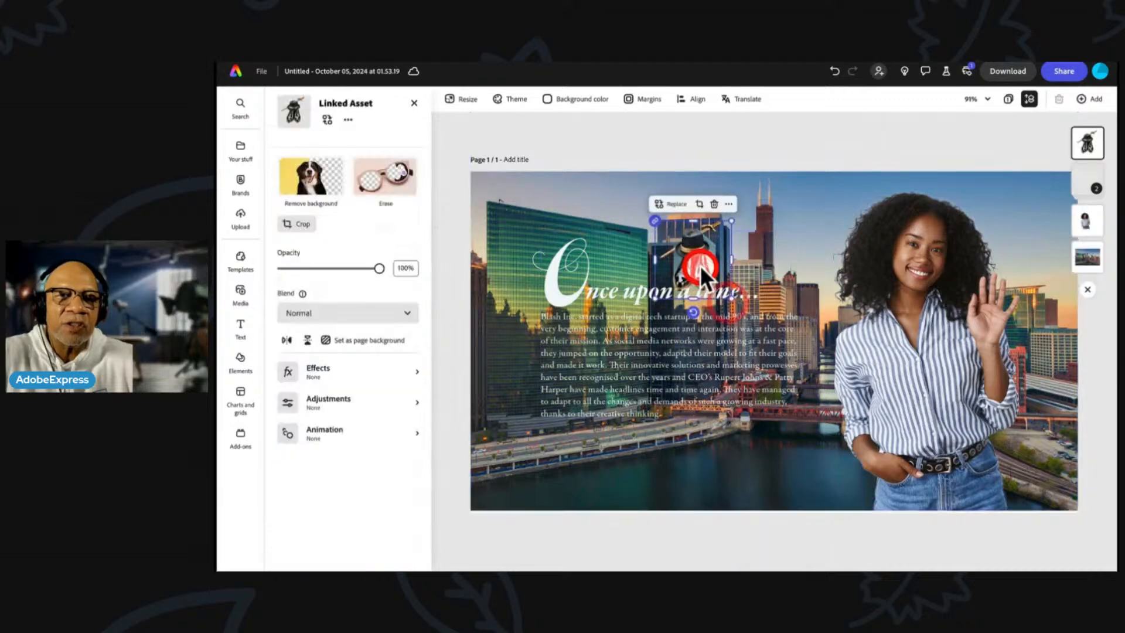
Move the black logo into the page's lower-right corner and shift the "Once upon a time..." text group slightly higher
left_click_drag(700, 264, 1051, 449)
left_click(468, 99)
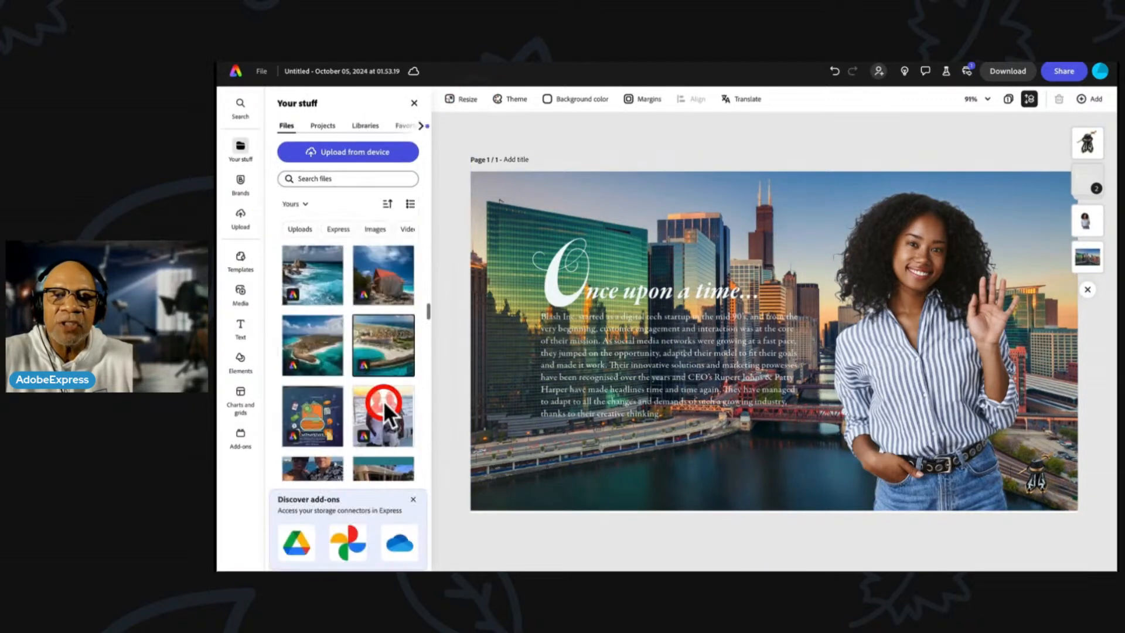
left_click_drag(637, 290, 630, 256)
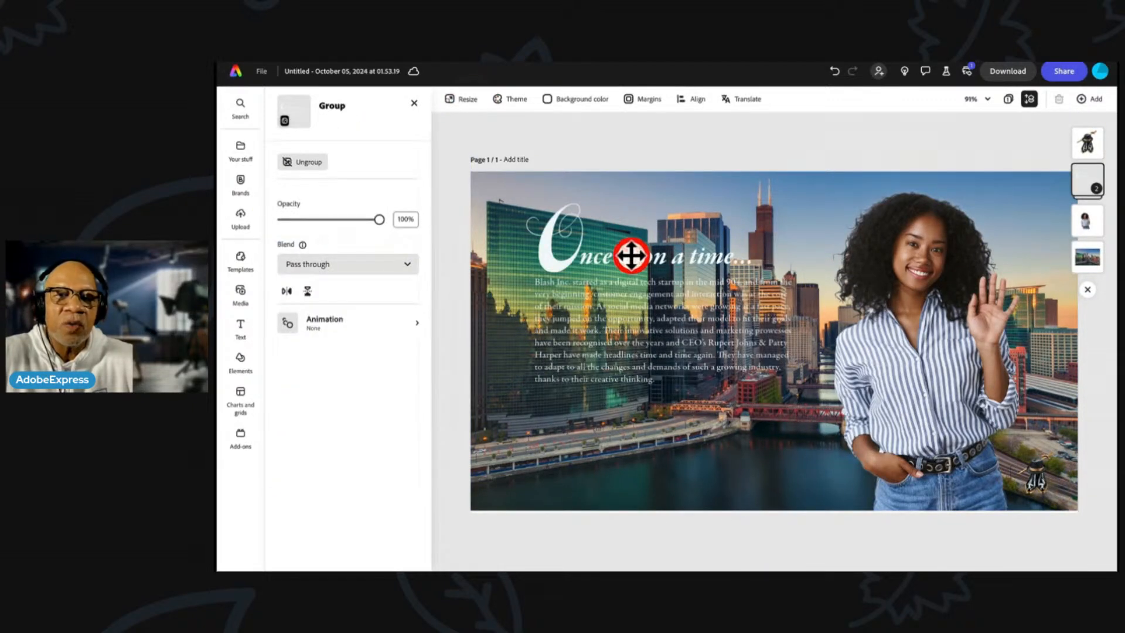
Add the beach photo below the paragraph, line it up with the text's left edge and try a smaller size
left_click(306, 228)
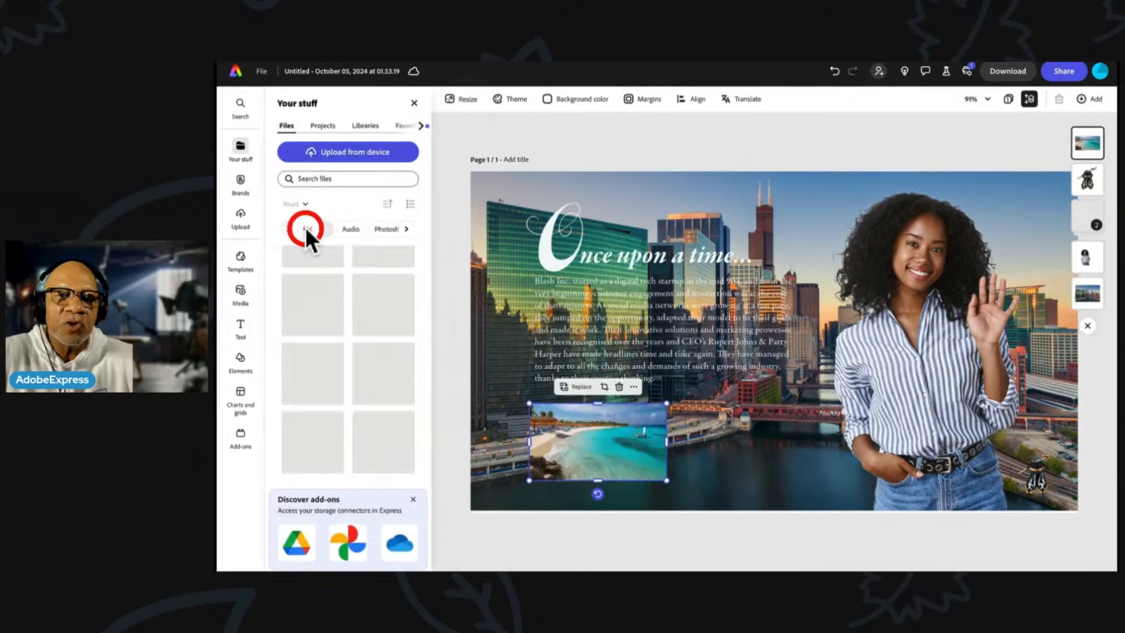
left_click(623, 449)
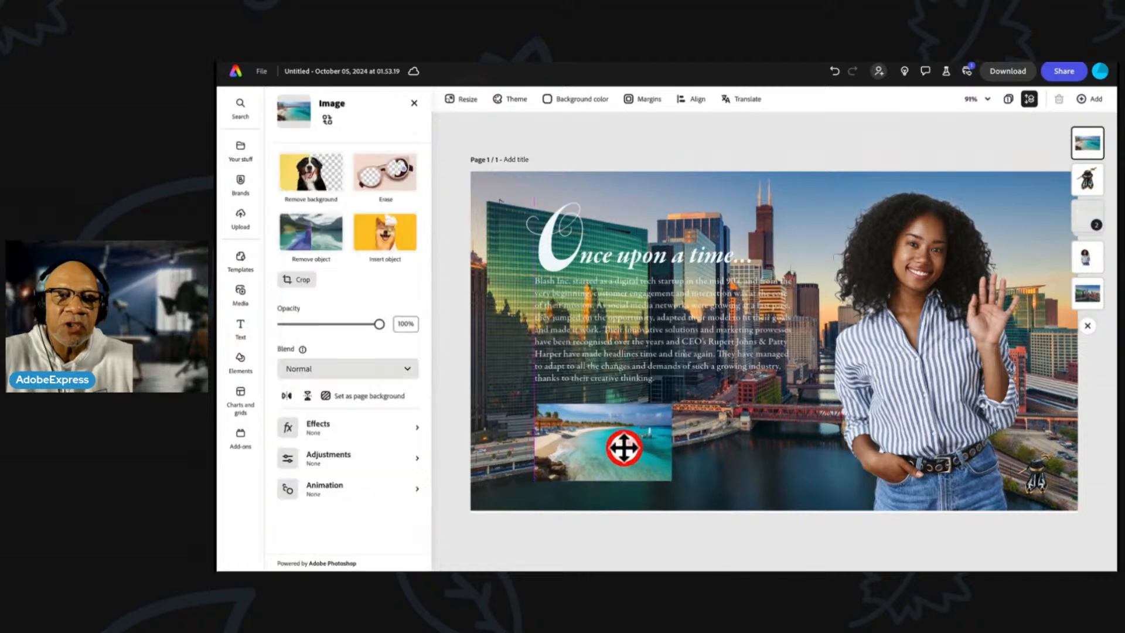
left_click_drag(666, 480, 628, 461)
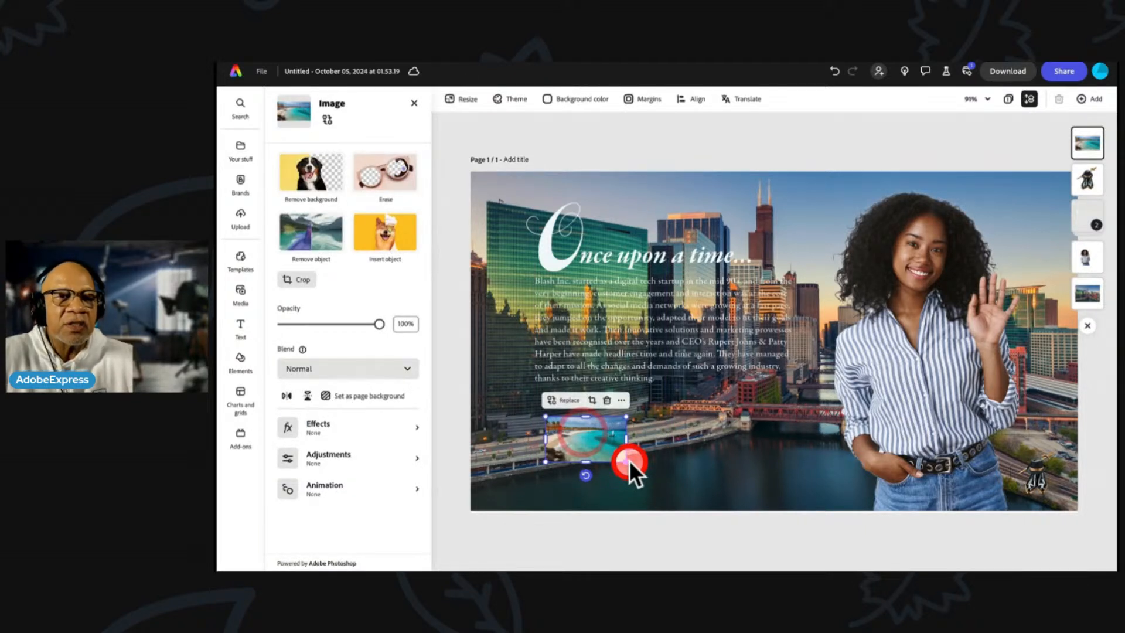
left_click_drag(627, 461, 579, 431)
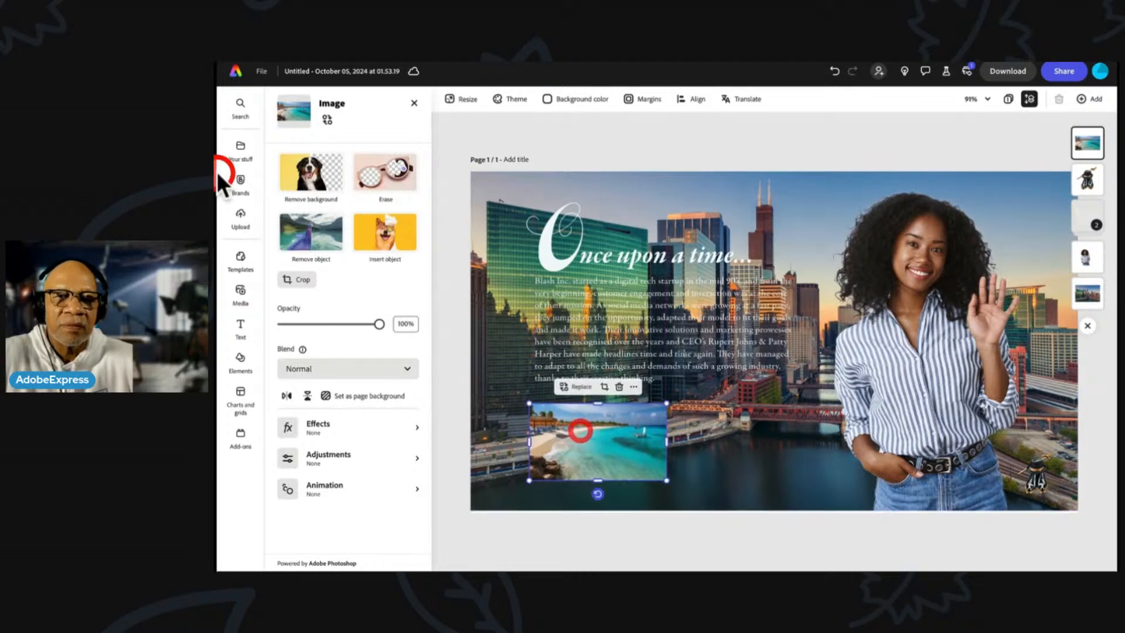
Browse the stored files, filtering them by videos and by Illustrator files
left_click(237, 145)
scroll(376, 387, "down", 2)
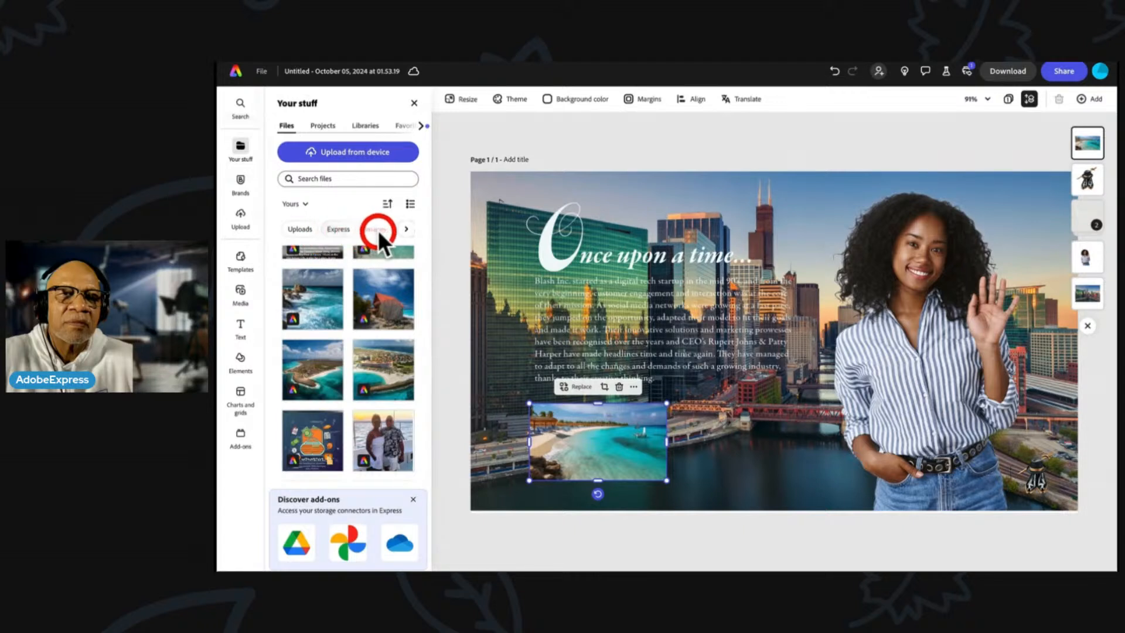
left_click(406, 229)
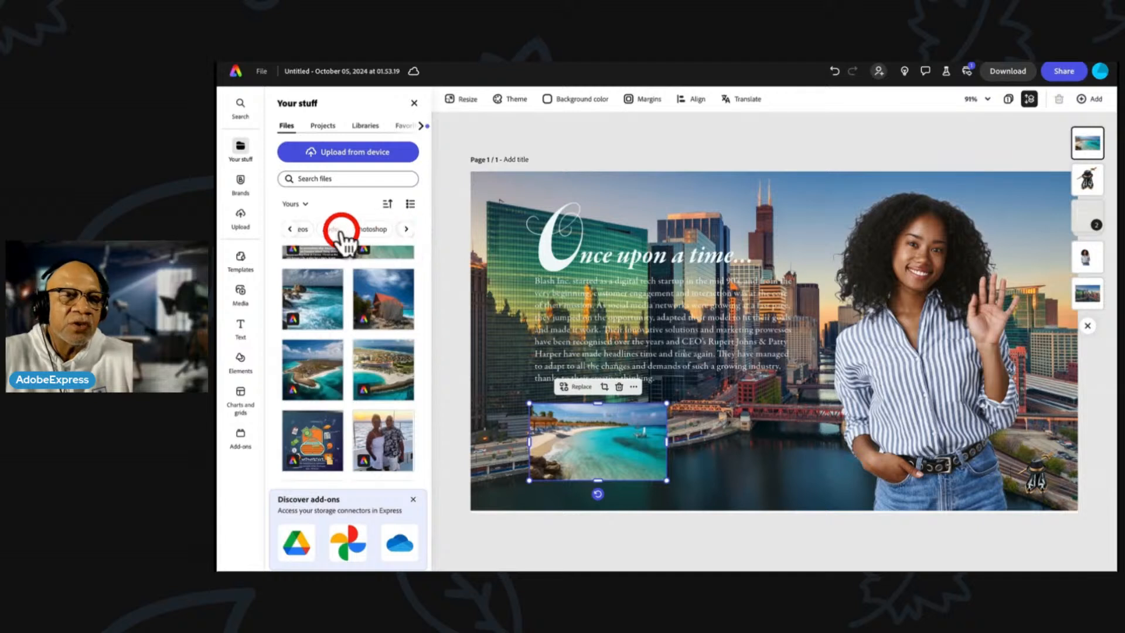
left_click(302, 229)
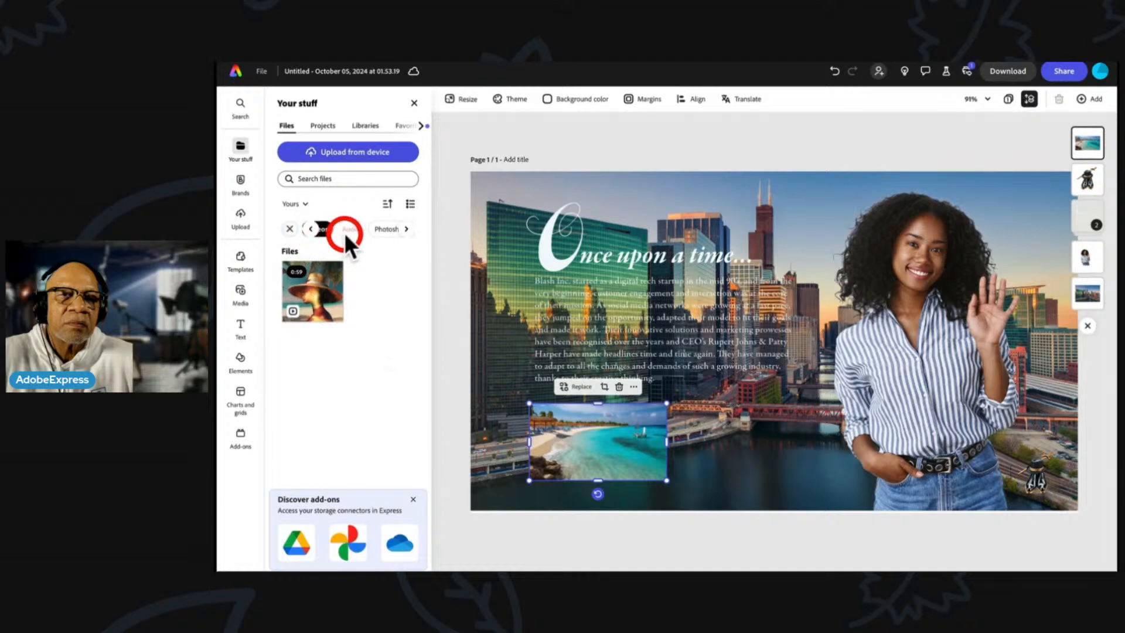
left_click(406, 228)
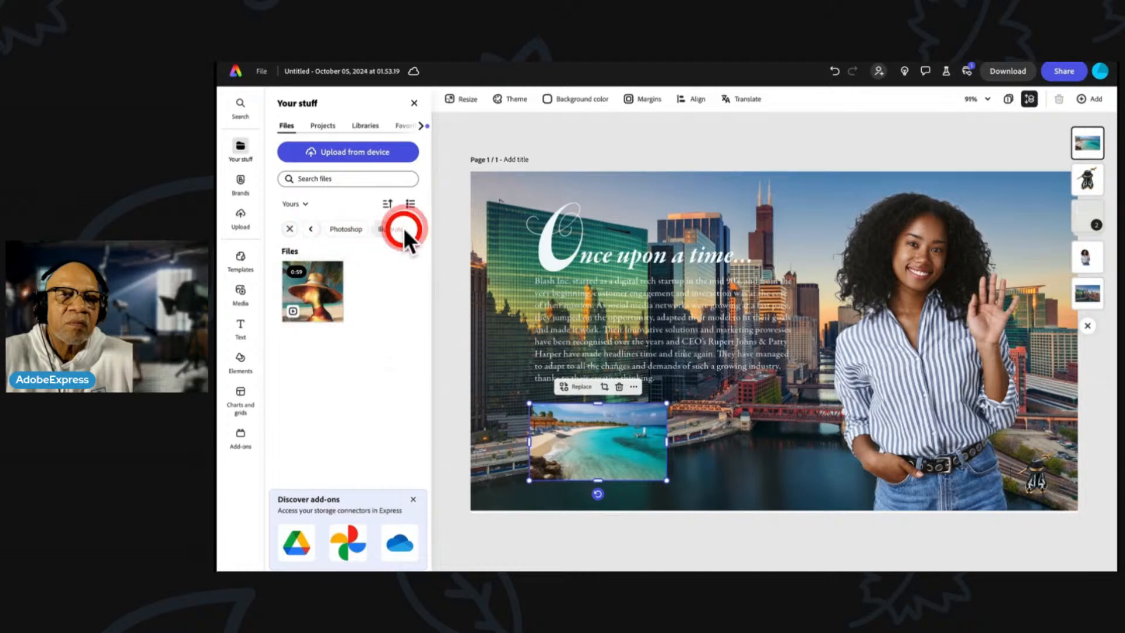
left_click(394, 230)
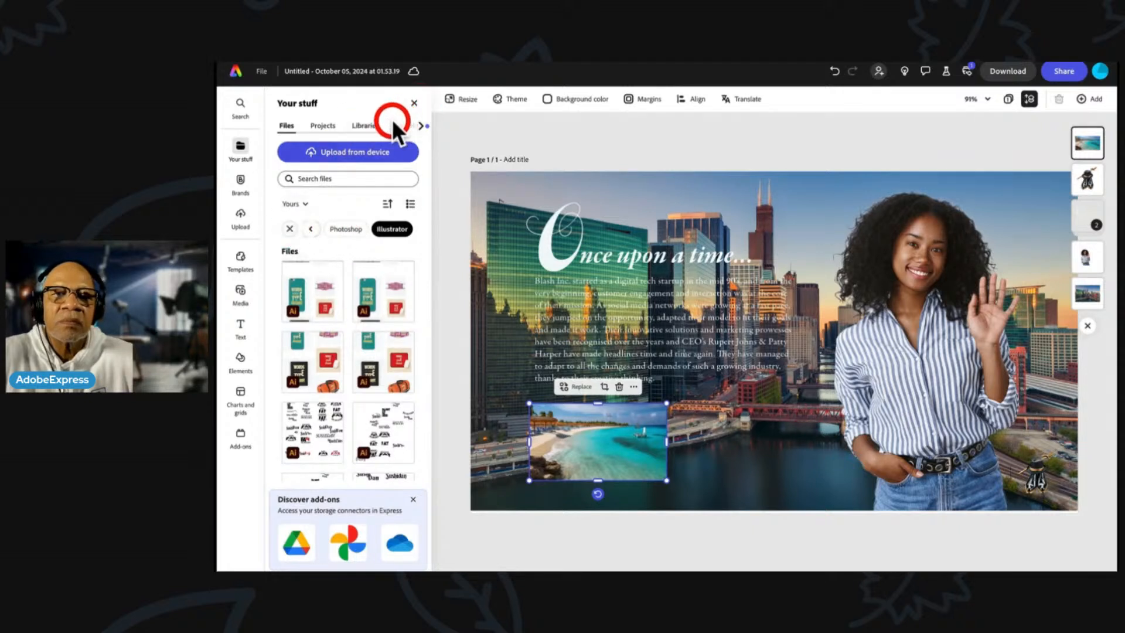
Browse the stored projects and libraries, and open the "new logo" brand
left_click(327, 125)
left_click(367, 126)
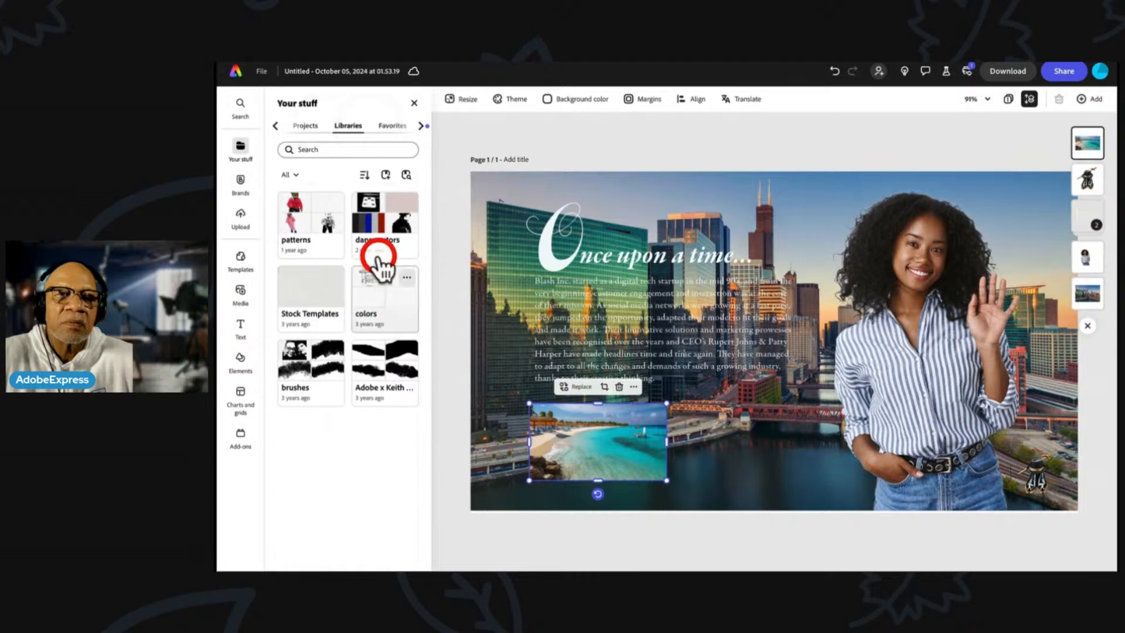
mouse_move(246, 178)
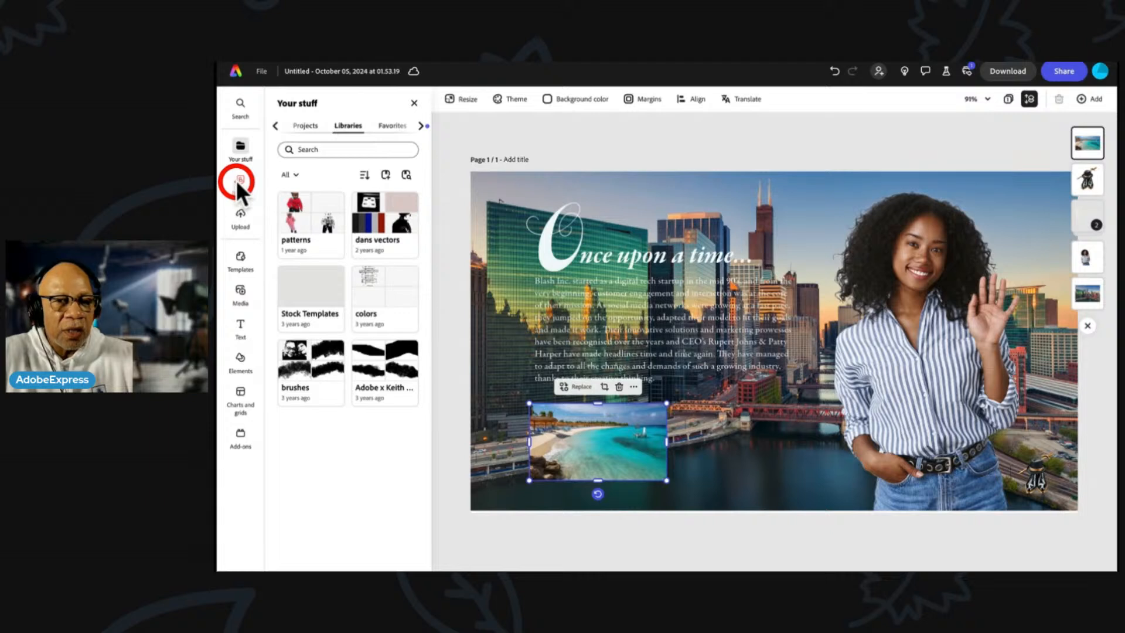
left_click(235, 180)
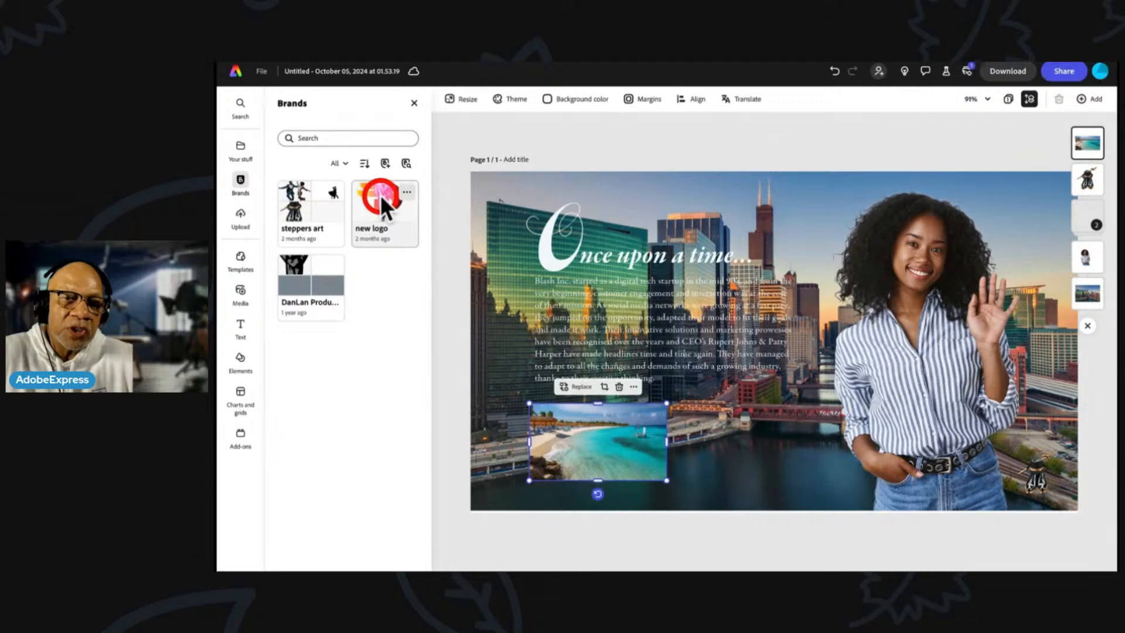
left_click(381, 204)
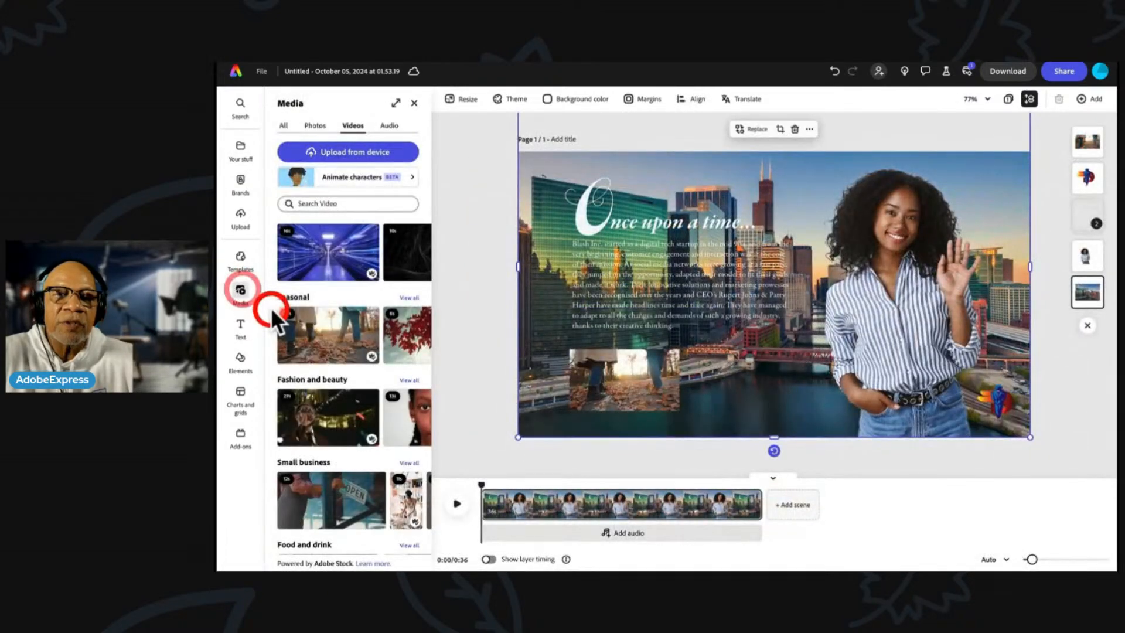
Move "The Shelter Mission" text design over the buildings beside the woman and recolor its headings and paragraphs with a light fill
left_click(390, 126)
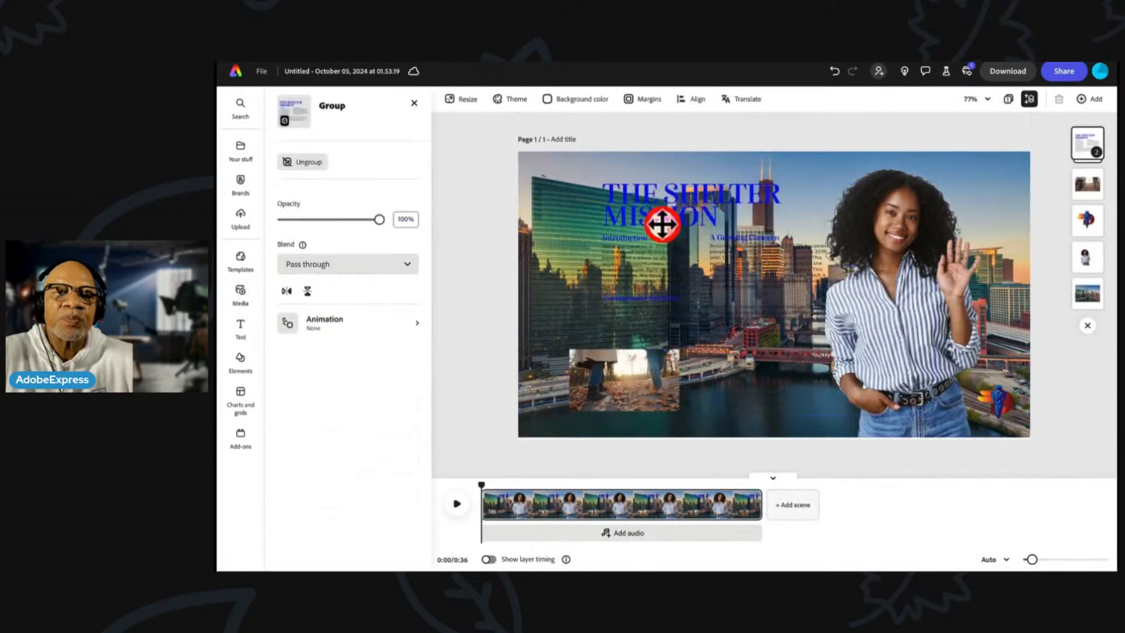
left_click(660, 221)
left_click(306, 345)
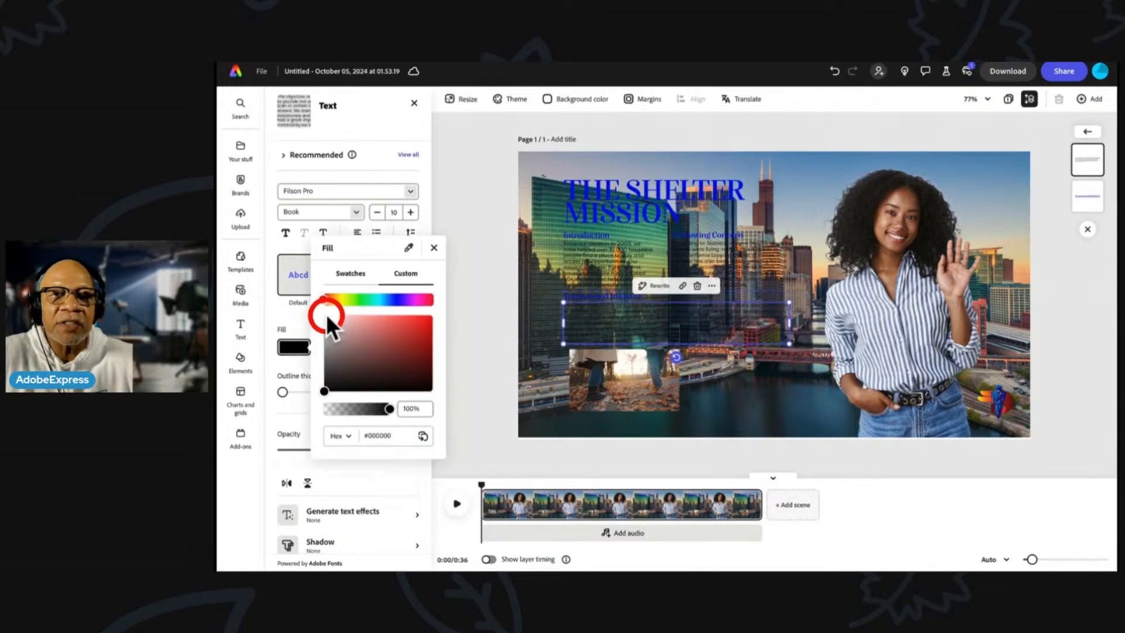
left_click(660, 370)
left_click(686, 338)
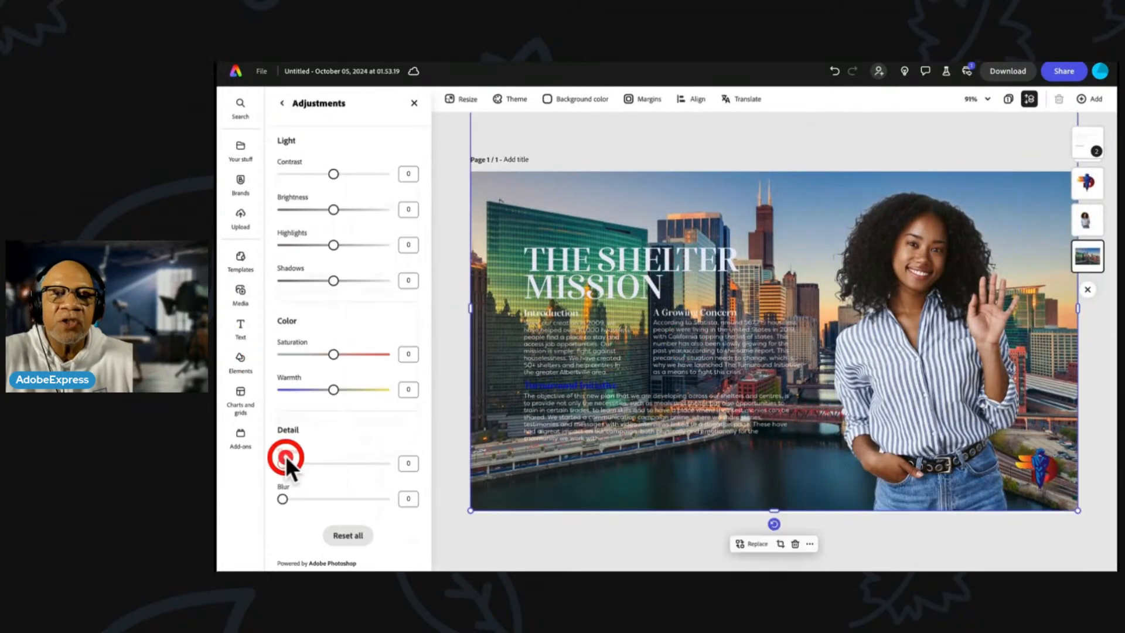
Try adjustments on the city photo with contrast 81, highlights -32, shadows -35, saturation -23 and warmth 88
left_click_drag(333, 174, 382, 177)
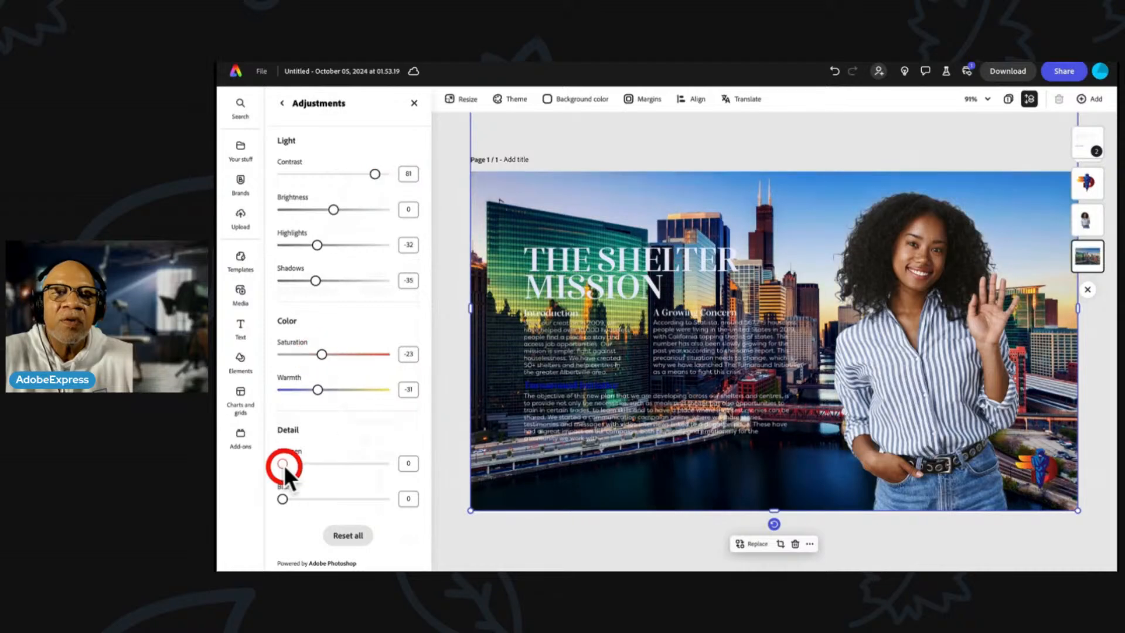
left_click(240, 361)
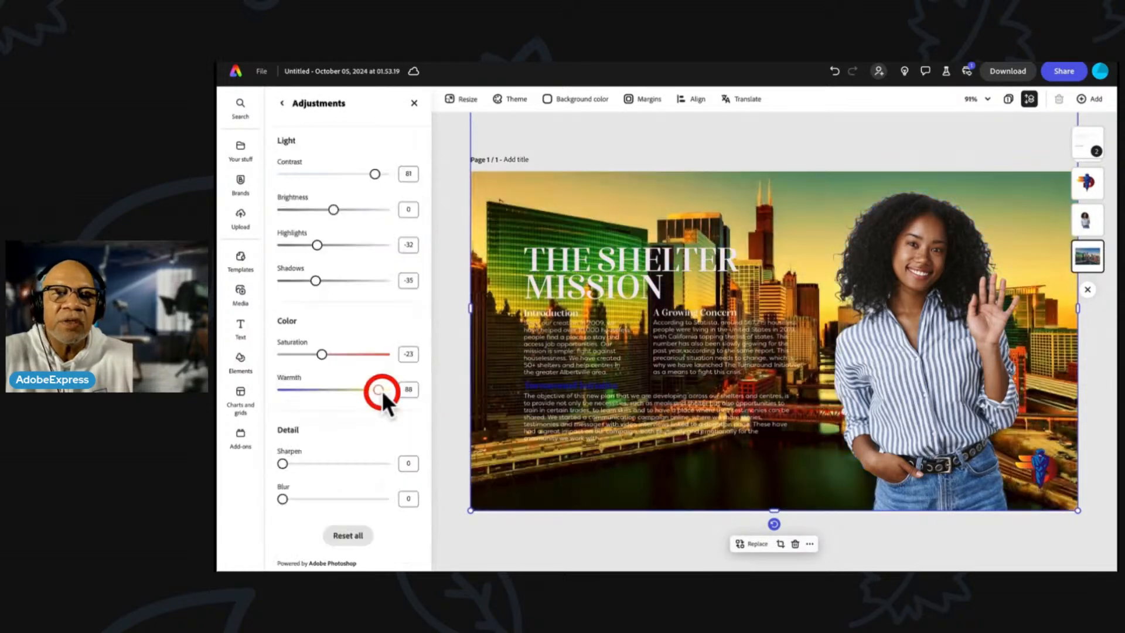
left_click(356, 283)
left_click(321, 352)
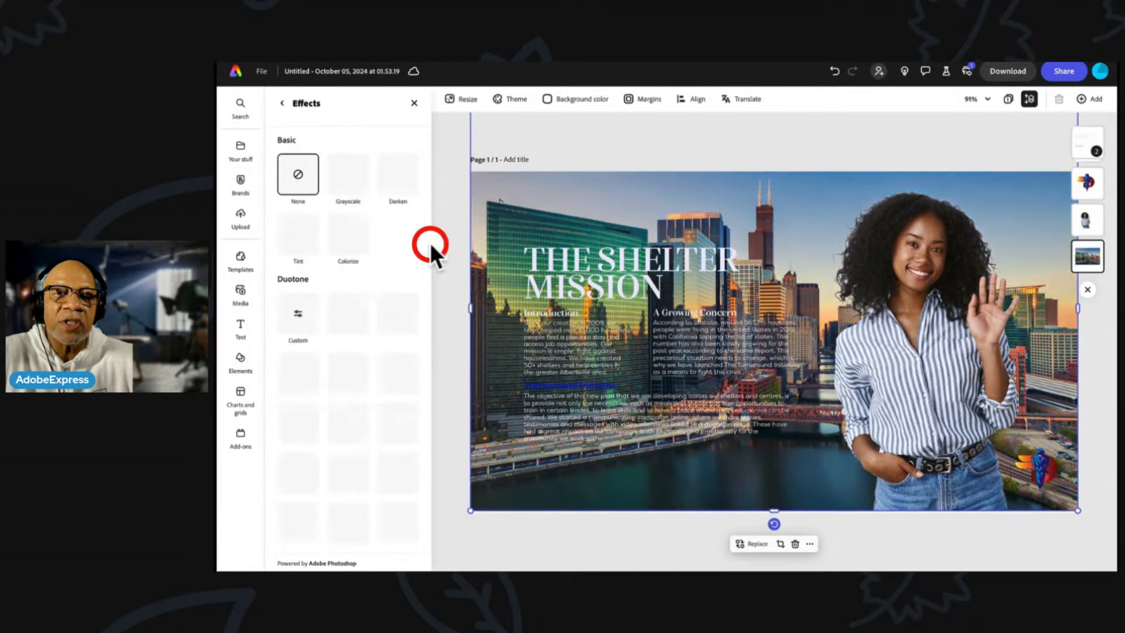
Select the text group and deselect it, and look at the city photo's basic and duotone effects without applying any
left_click(725, 286)
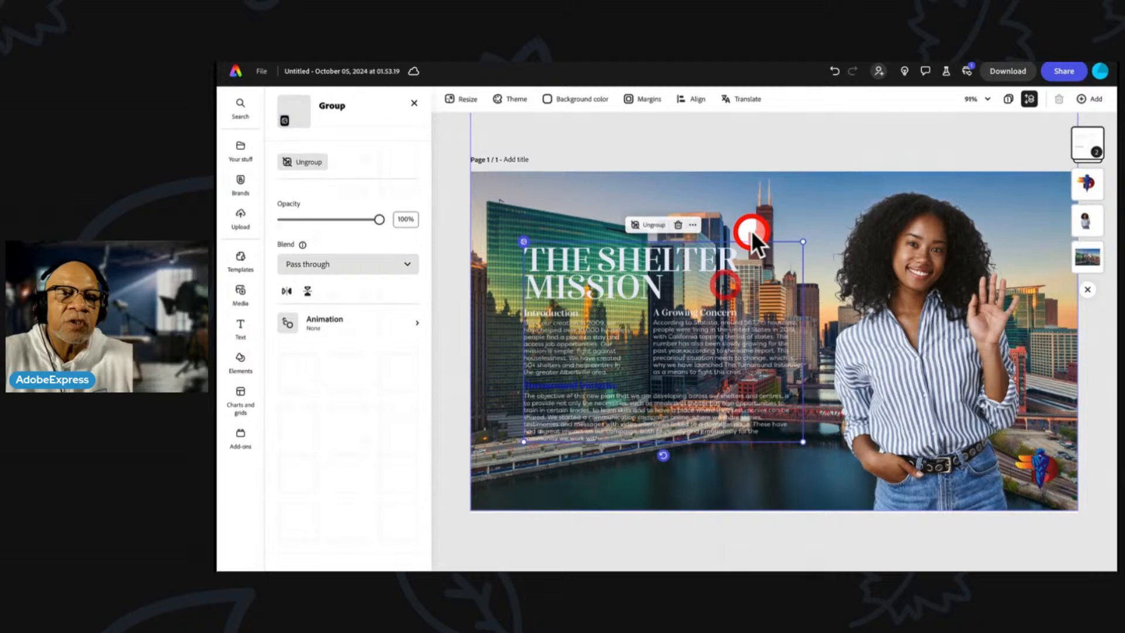
left_click(826, 141)
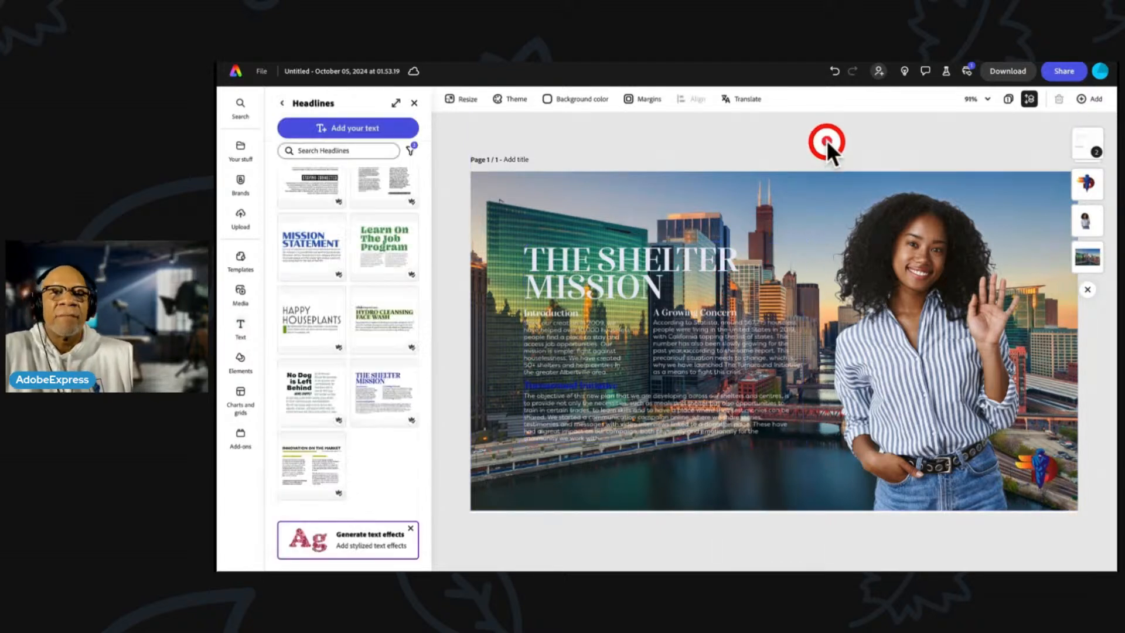
left_click(983, 173)
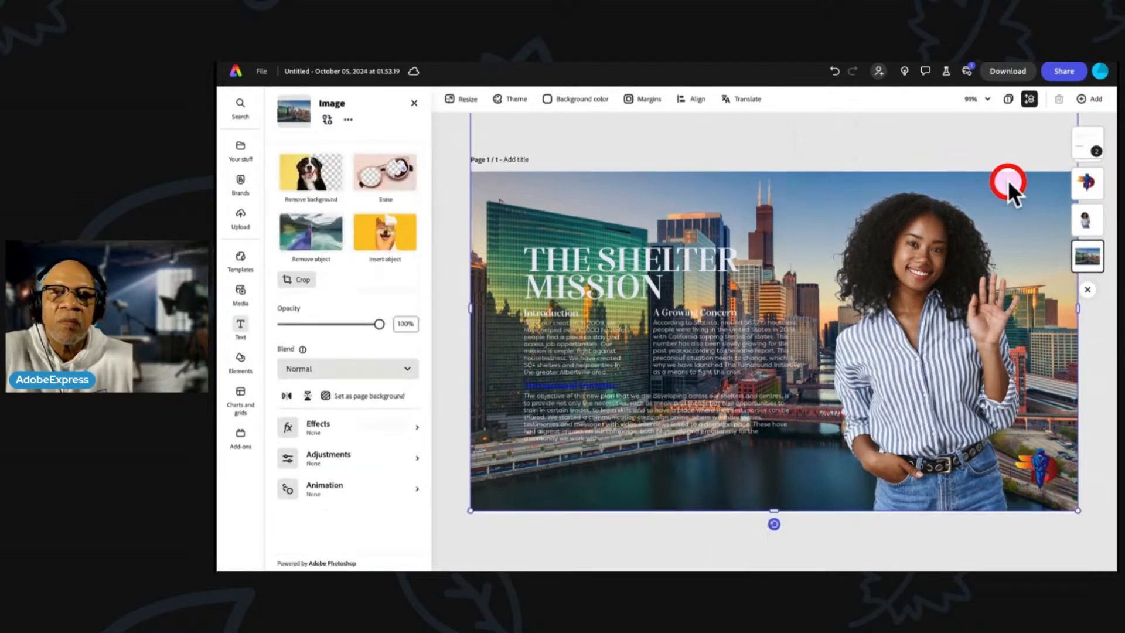
left_click(298, 423)
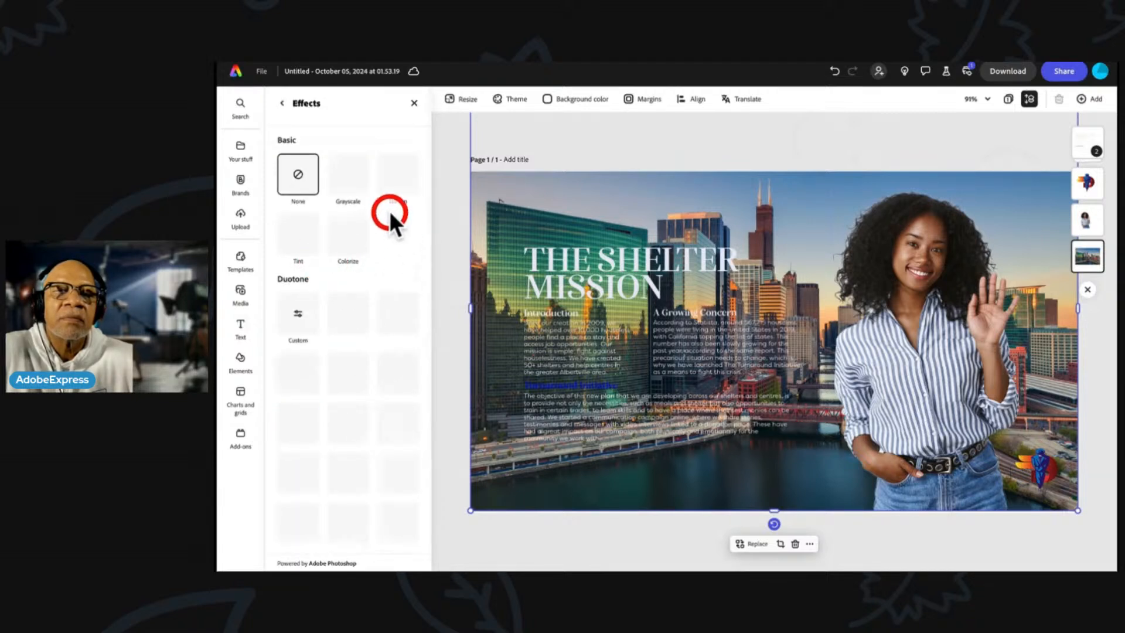
left_click(416, 99)
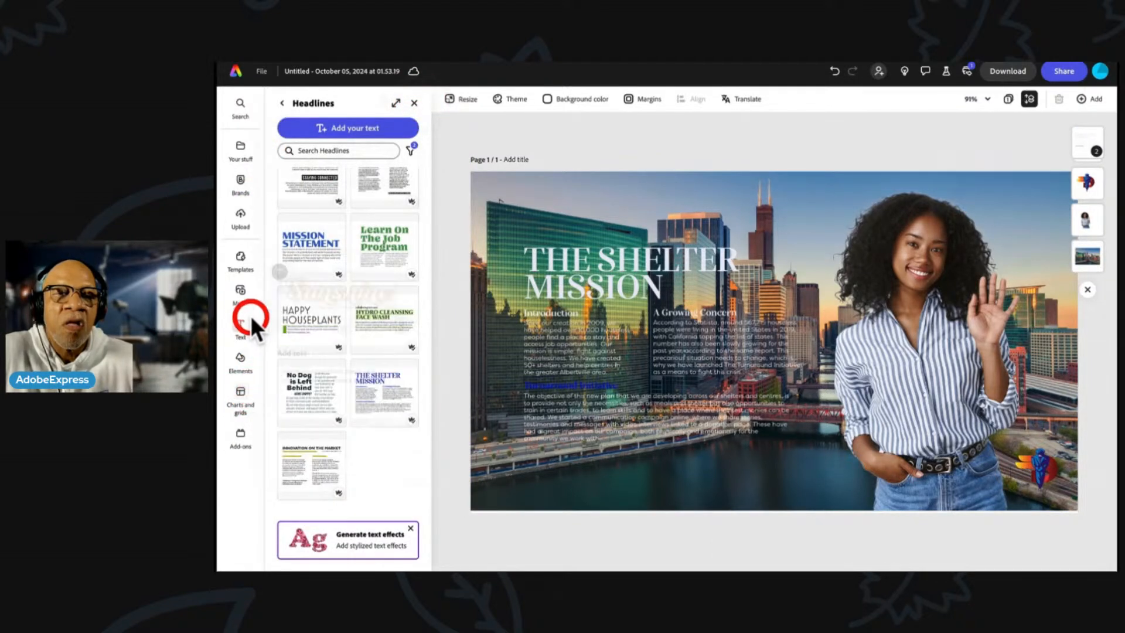
Set the city photo's contrast to 81, highlights to -32, shadows to -35, saturation to -23, warmth to -31 and blur to 7
left_click(523, 186)
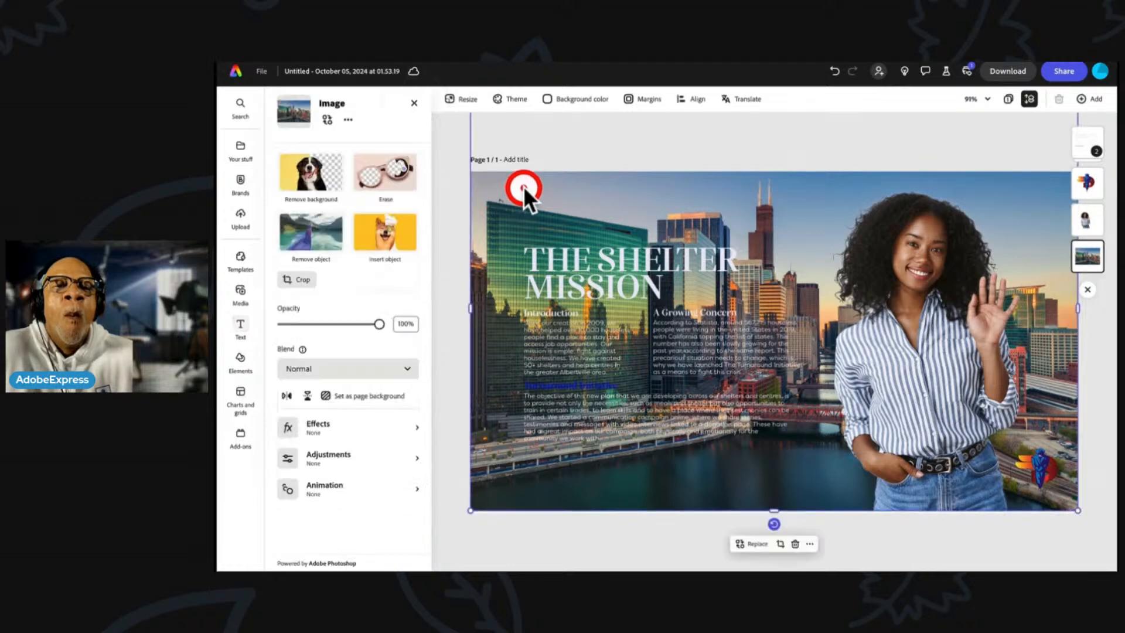
left_click(285, 456)
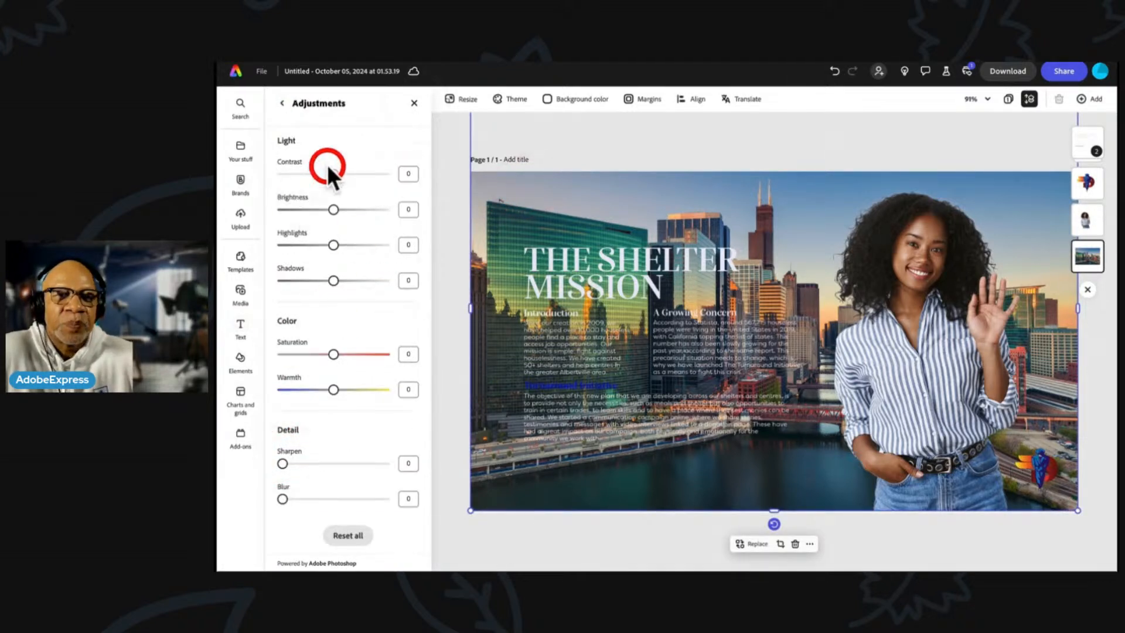
left_click_drag(333, 170, 375, 176)
left_click(334, 245)
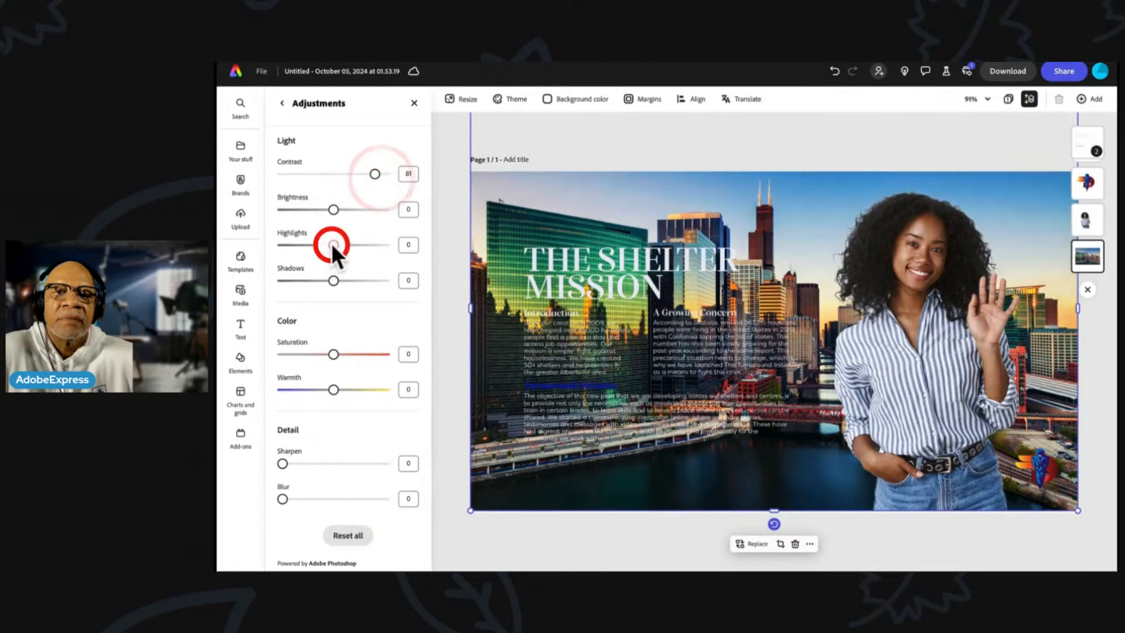
left_click_drag(332, 243, 313, 301)
left_click_drag(339, 354, 316, 391)
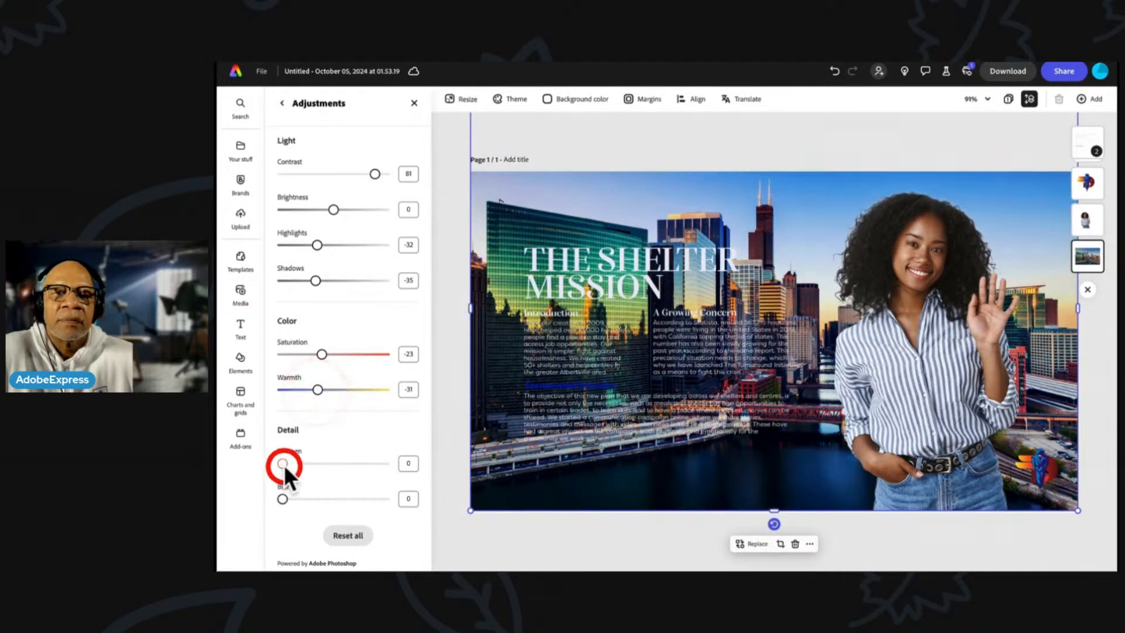
mouse_move(282, 496)
left_mouse_down()
mouse_move(320, 496)
mouse_move(287, 494)
left_mouse_up()
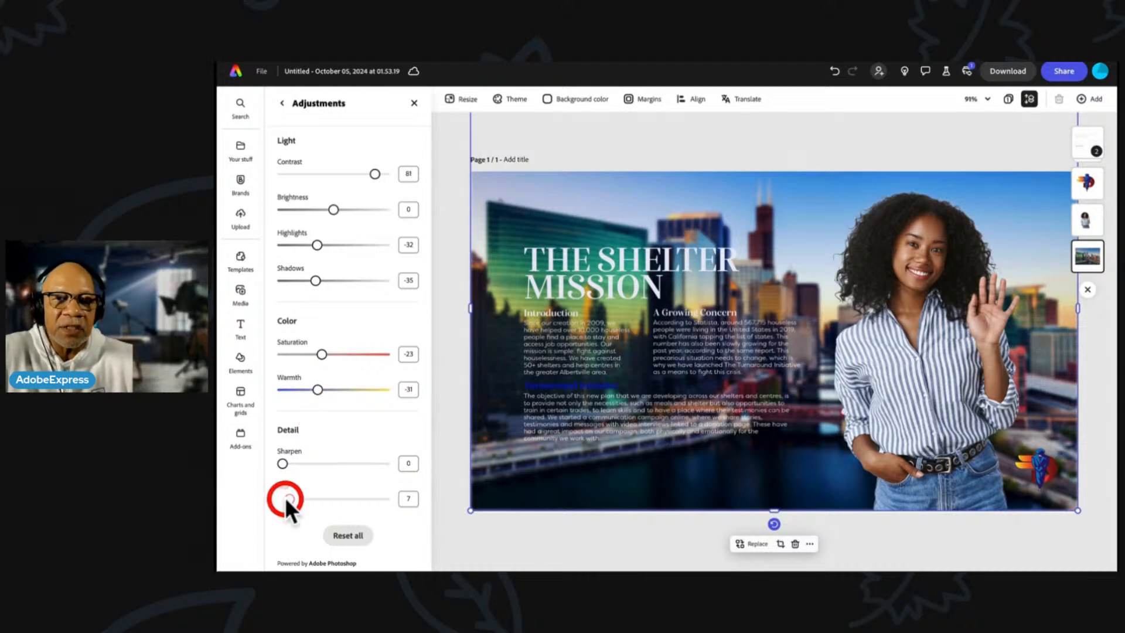
Browse the icon elements and add the solid telephone handset from the Technology icons to the page
left_click(249, 360)
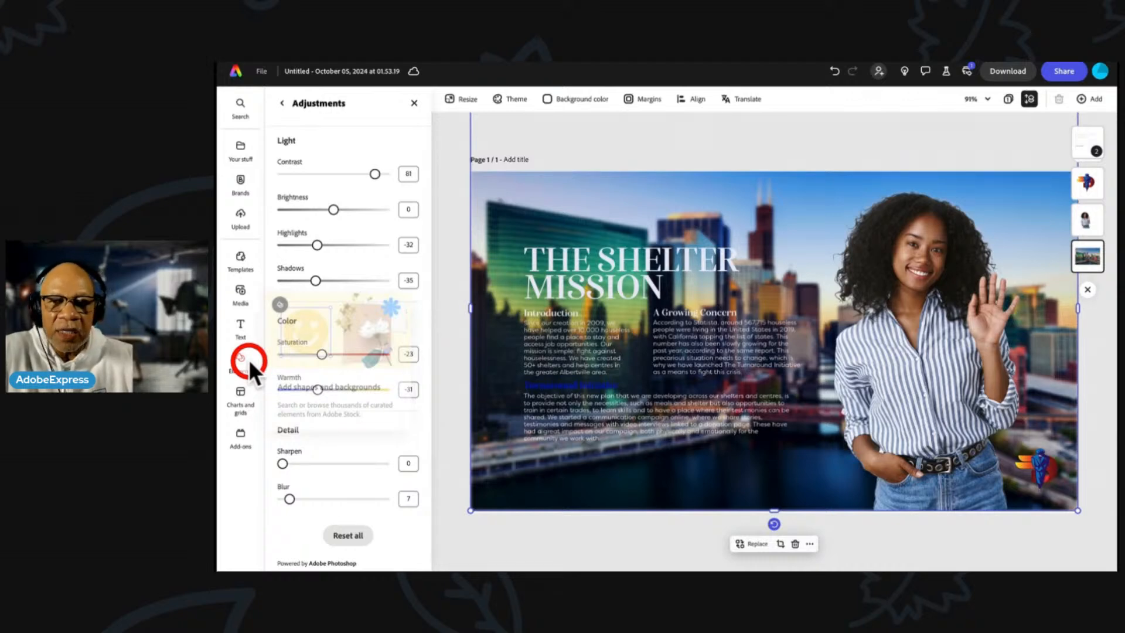
left_click(294, 530)
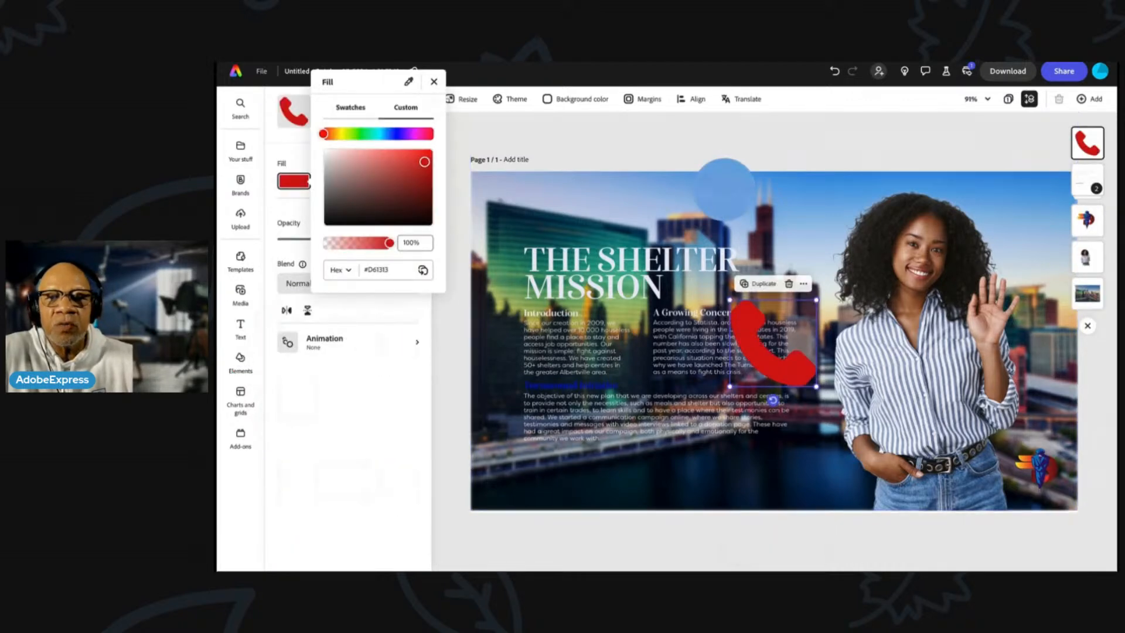
left_click(599, 460)
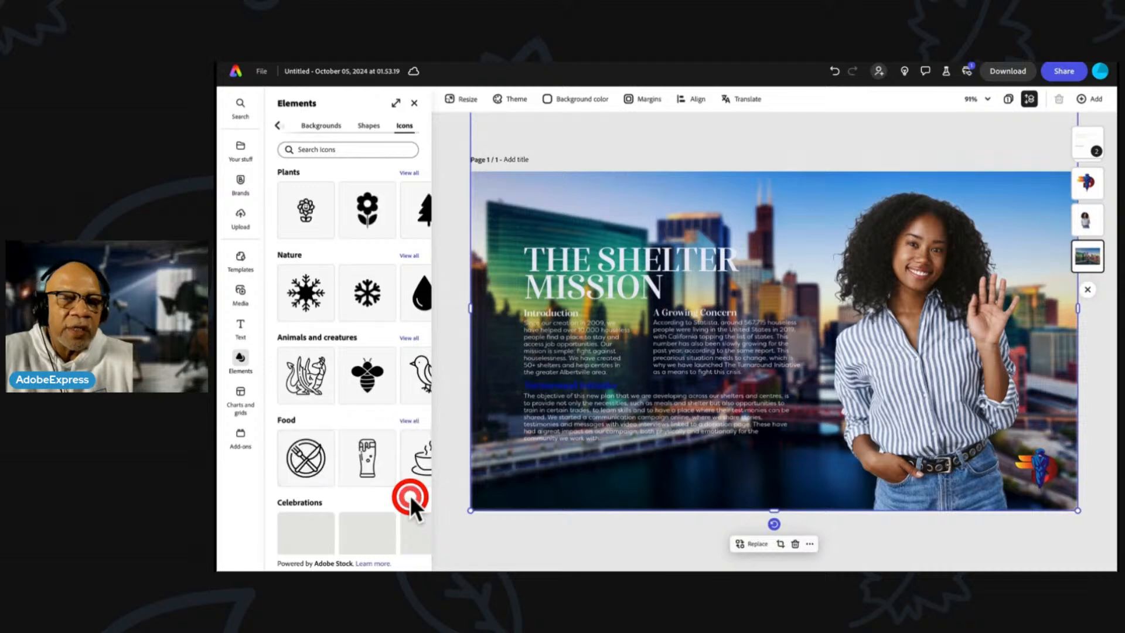
scroll(387, 384, "down", 5)
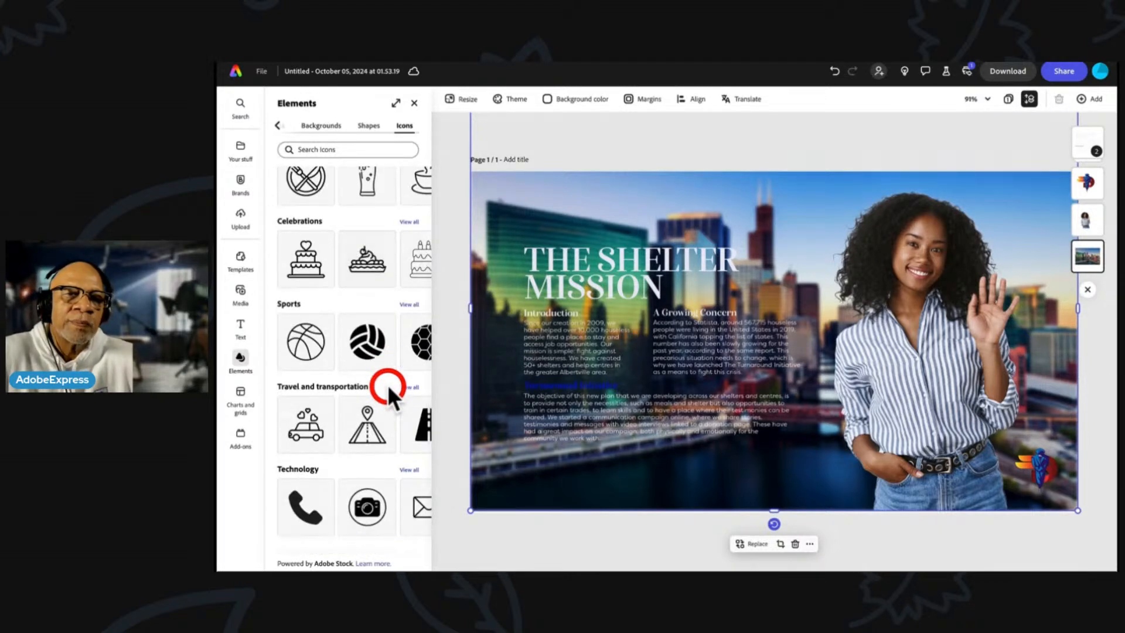
left_click(299, 512)
left_click(749, 336)
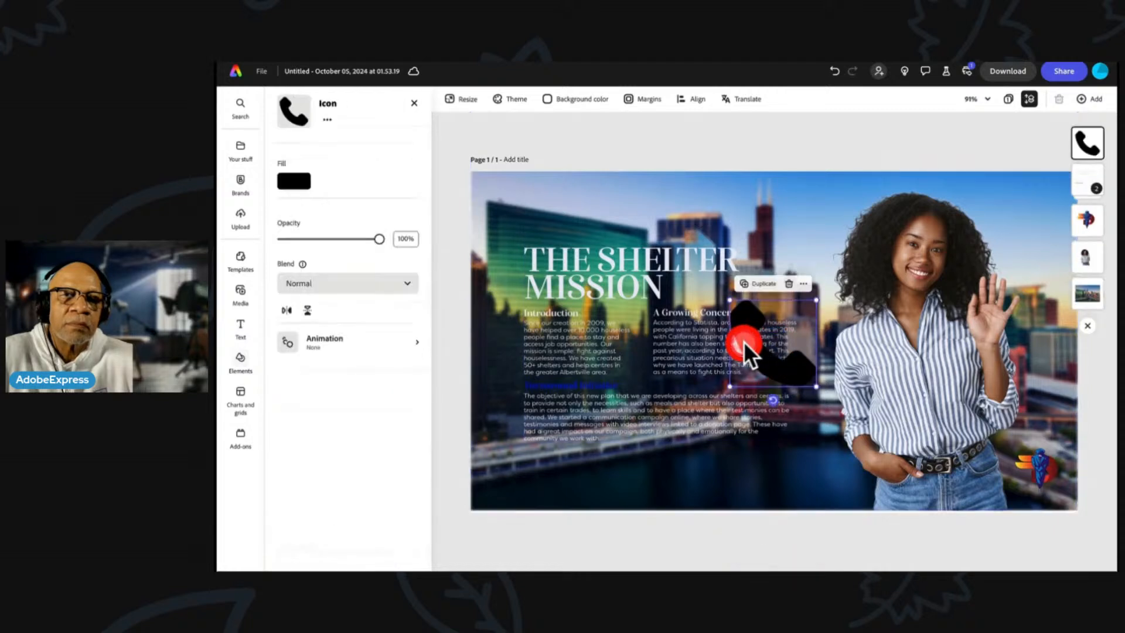
Look through the entrance animation options for the phone icon, leaving its animation at None
left_click(330, 345)
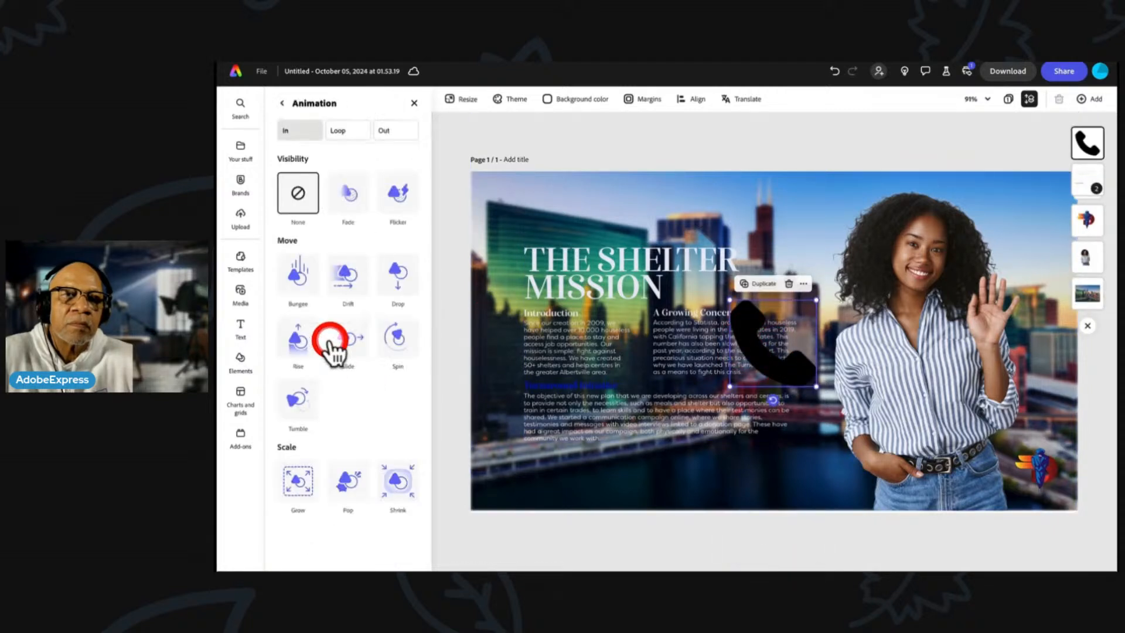
left_click(298, 197)
left_click(283, 104)
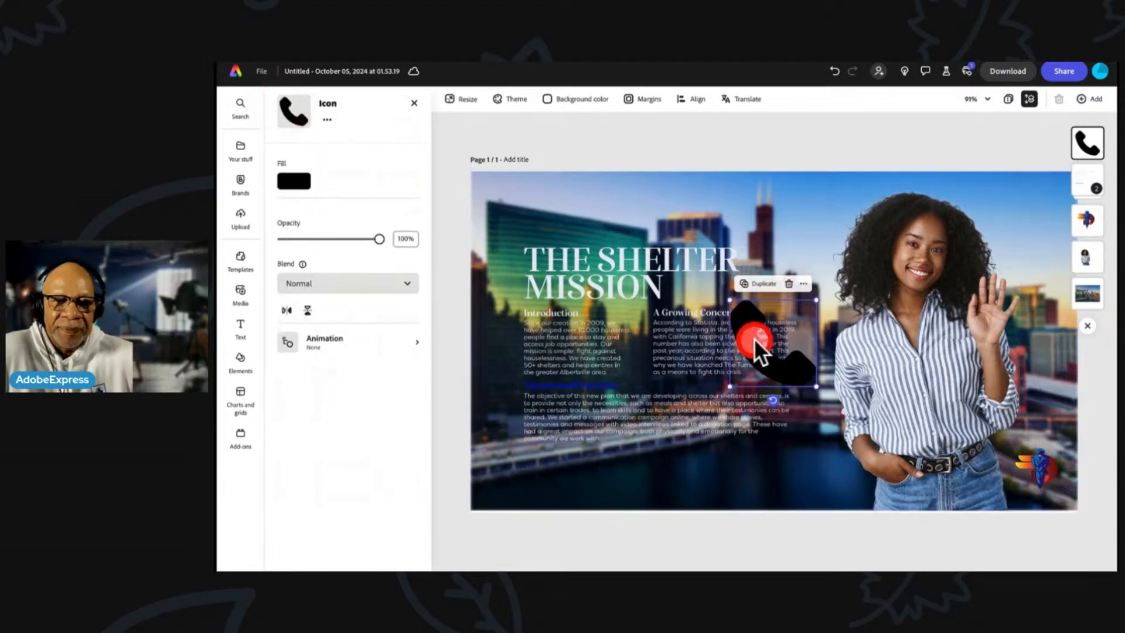
Recolor the phone icon with light blue sampled from the sky and place it, scaled down, below the mission paragraphs
left_click(293, 181)
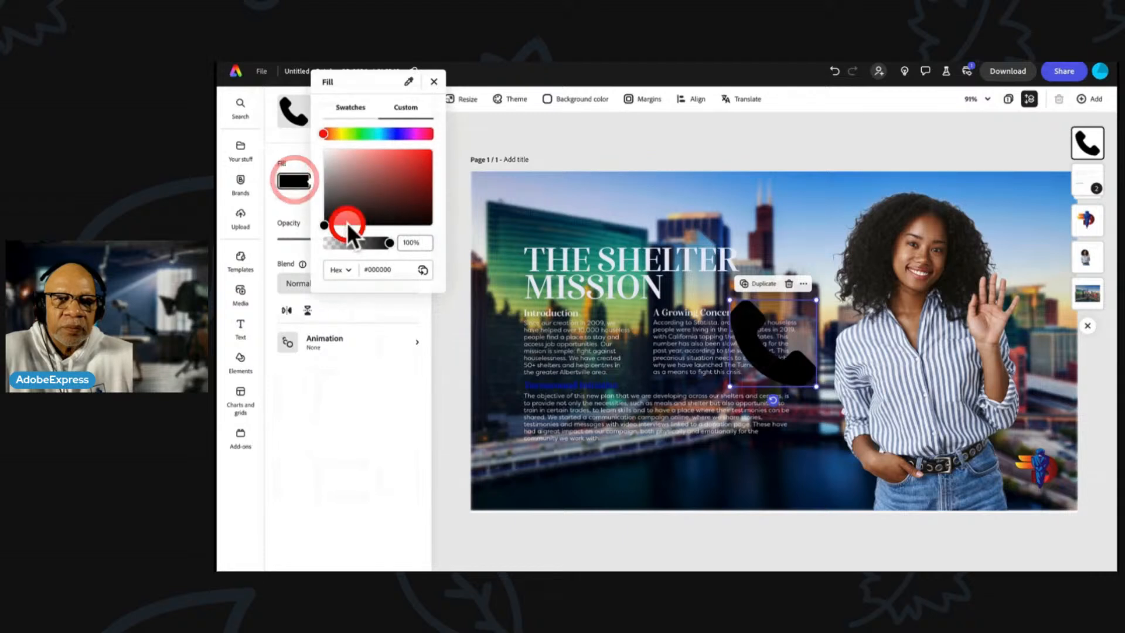
left_click_drag(348, 221, 422, 158)
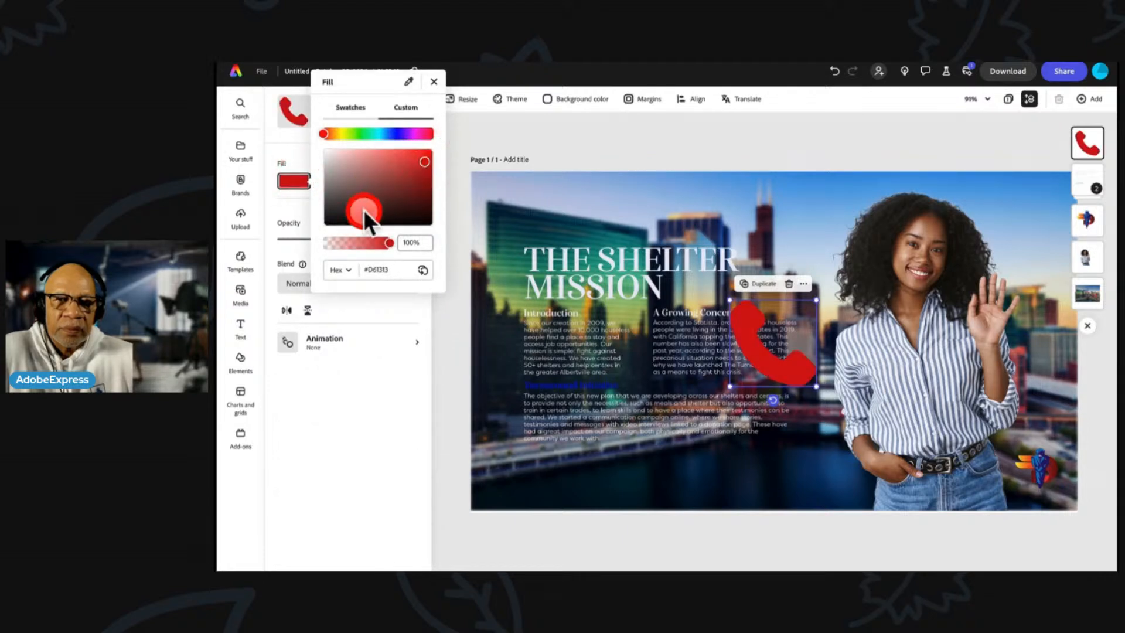
left_click(717, 197)
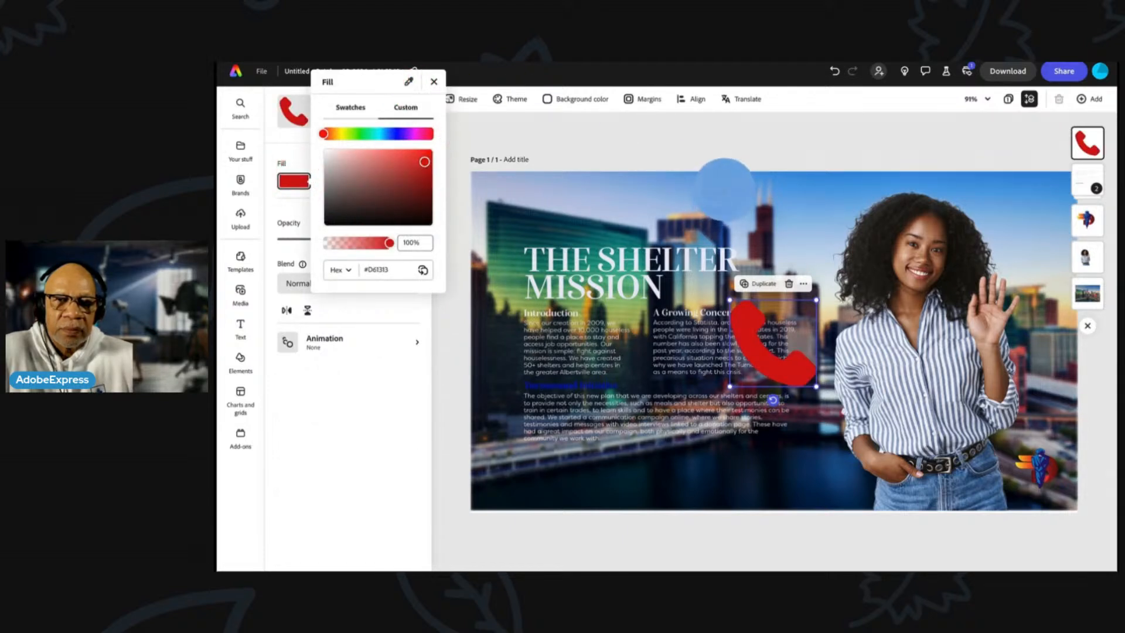
left_click(433, 82)
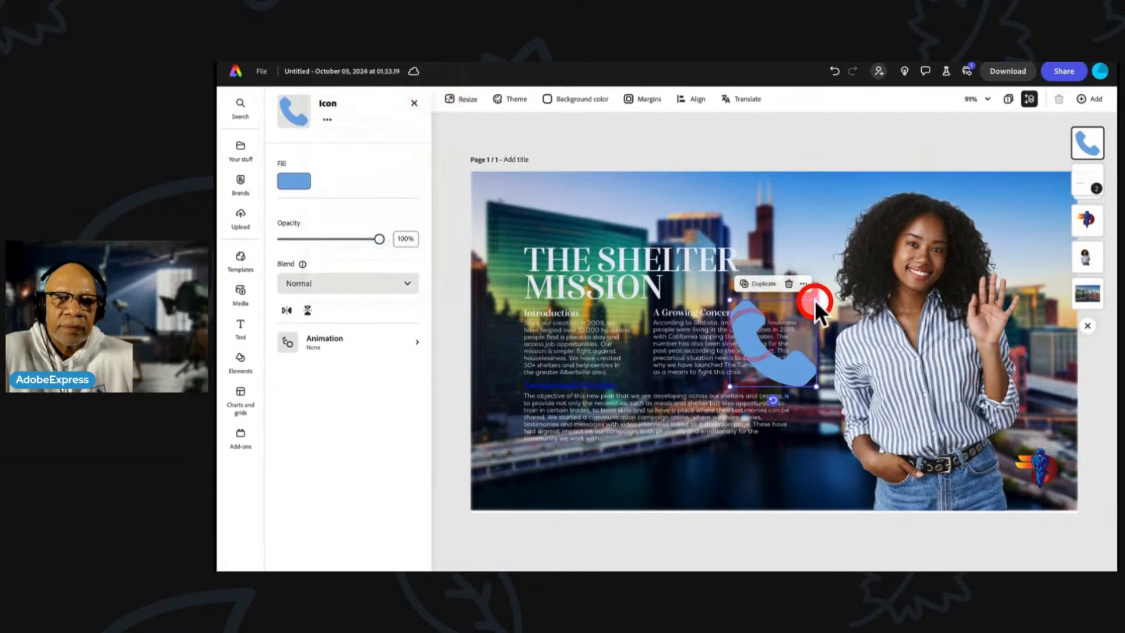
left_click_drag(815, 299, 530, 466)
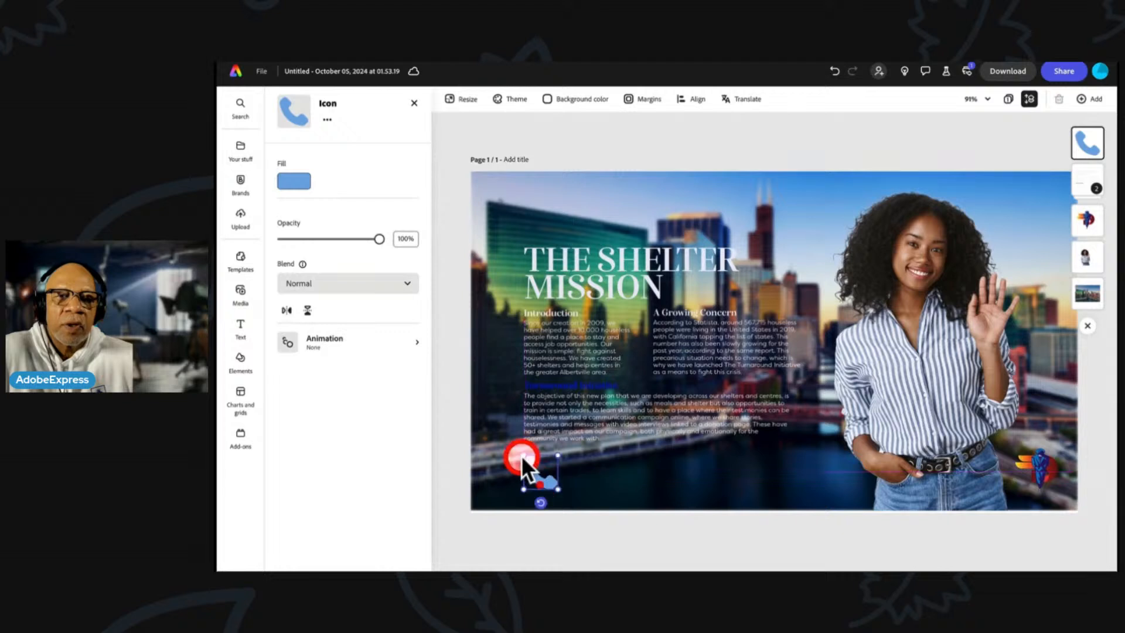
Add a new text box reading "Contact Our Call Center About Lake Tours"
left_click(239, 323)
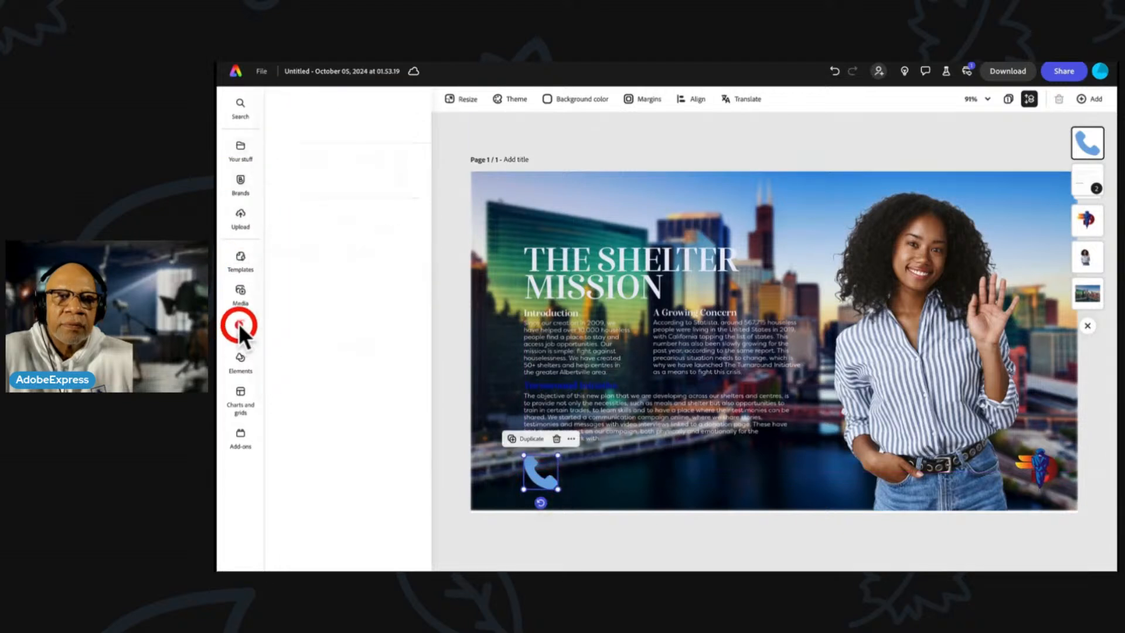
left_click(355, 129)
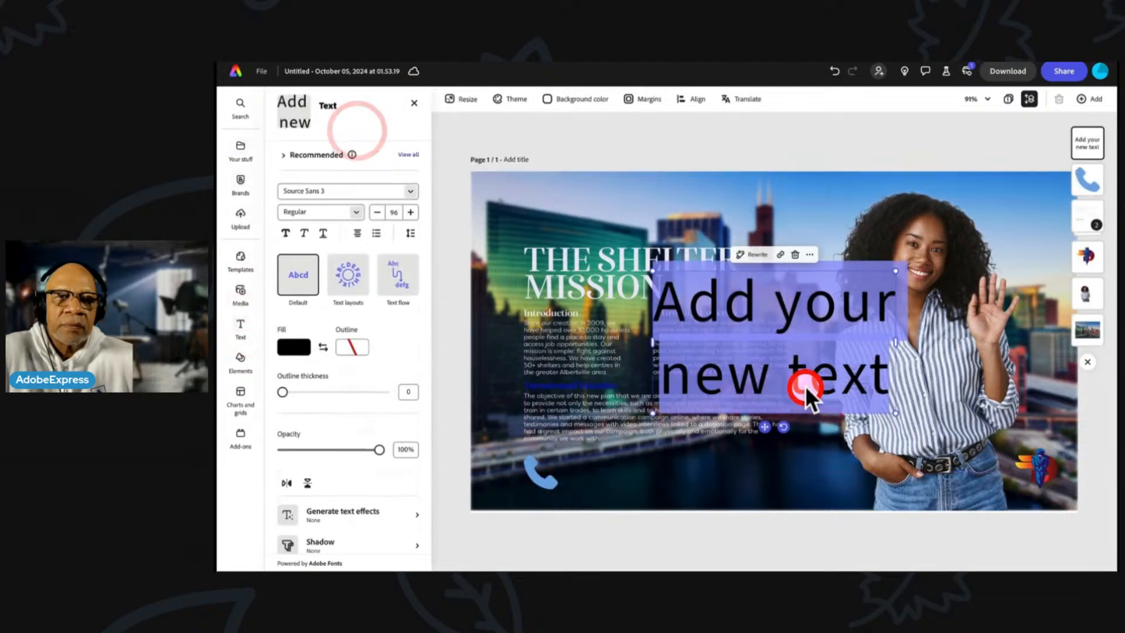
left_click_drag(888, 373, 644, 319)
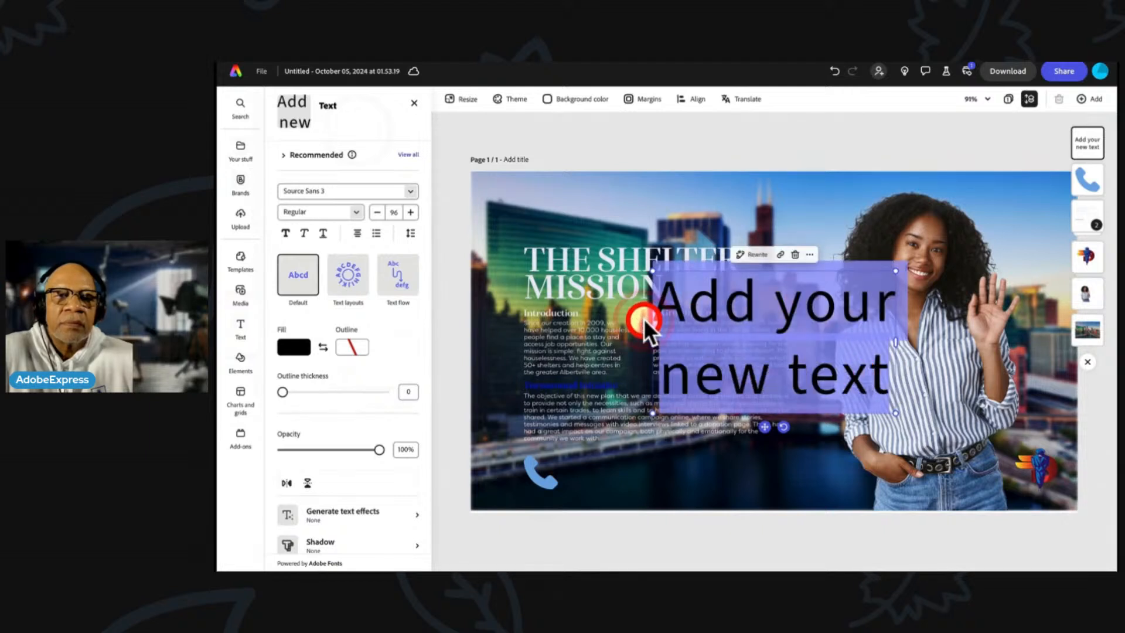
type("Con")
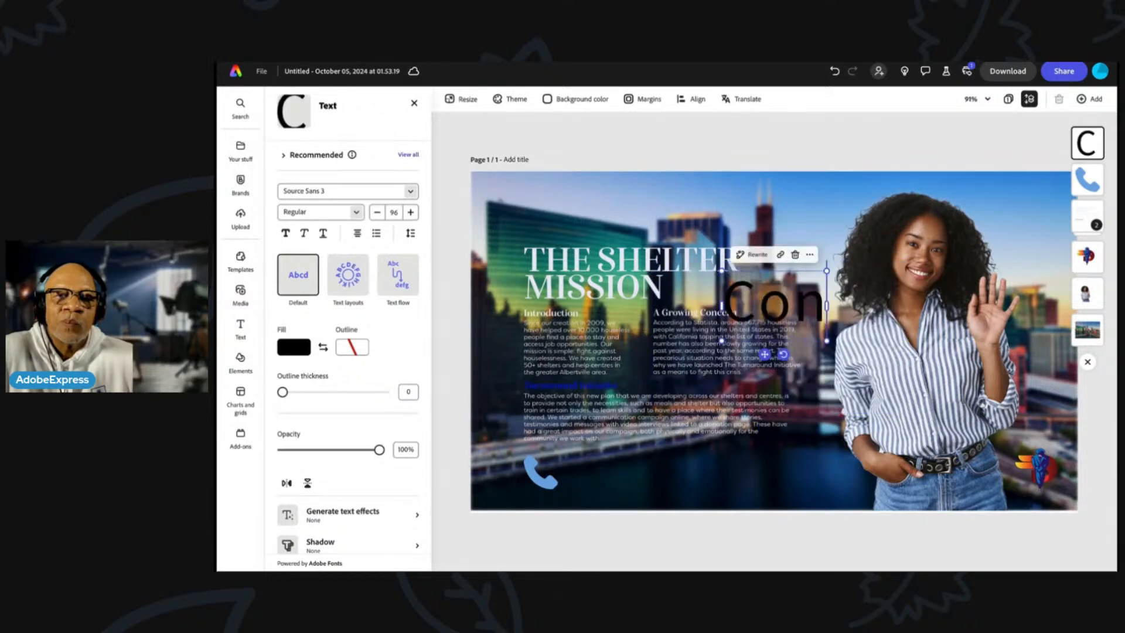
type("tac")
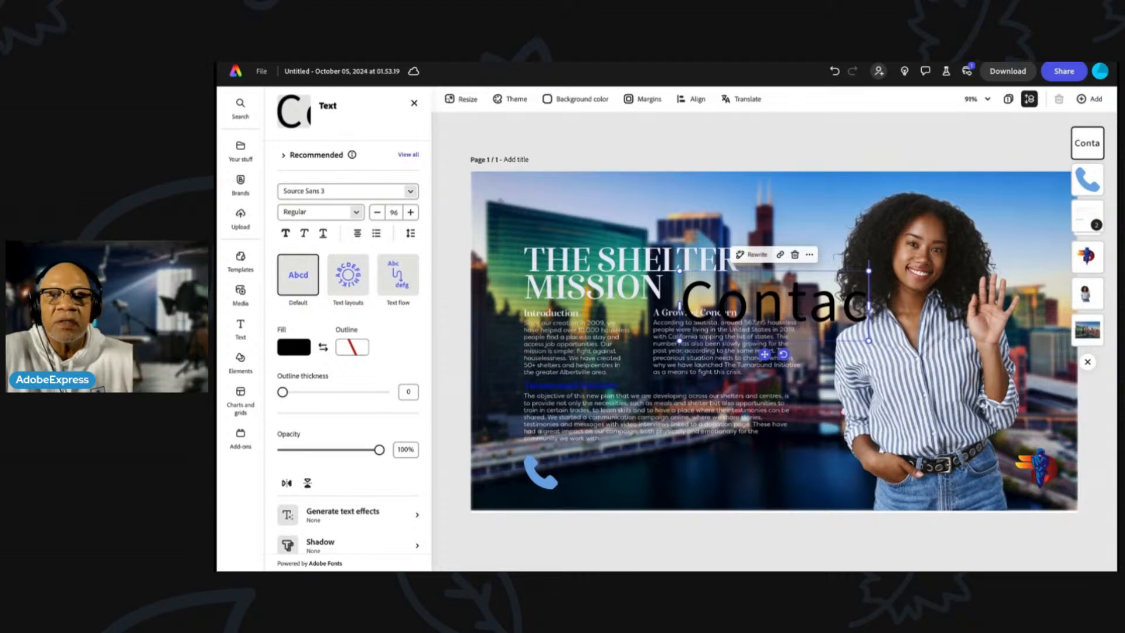
type("t Our Call Center About Lake Tours")
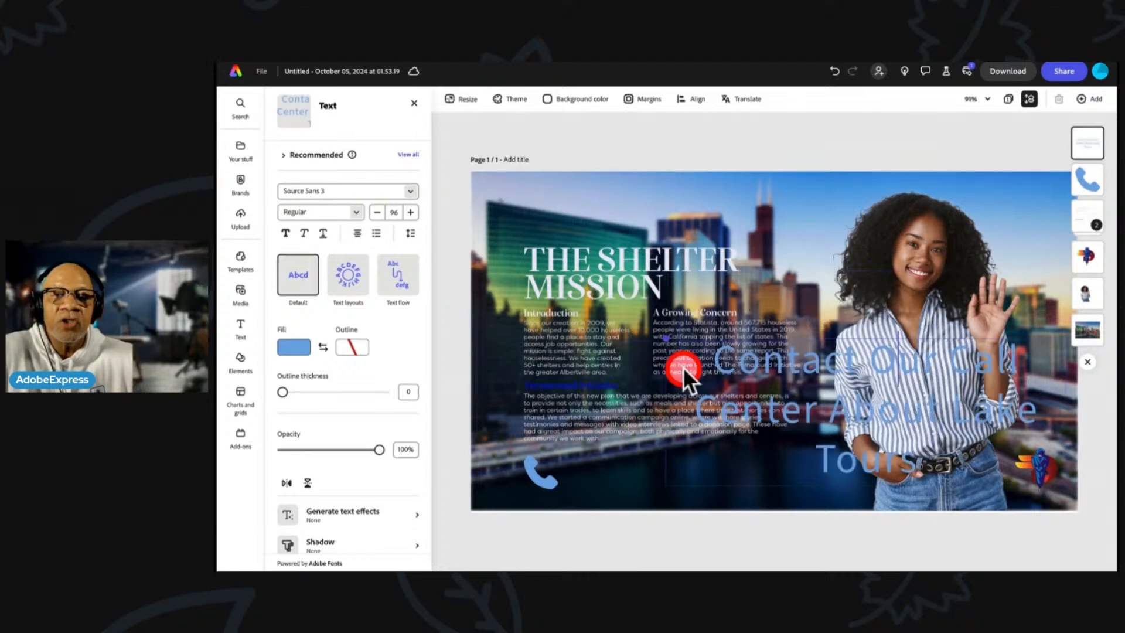
Reduce the call center text to size 20 on one line beside the phone icon and give it the light fill #E4E8ED
left_click_drag(683, 366, 669, 481)
left_click(778, 375)
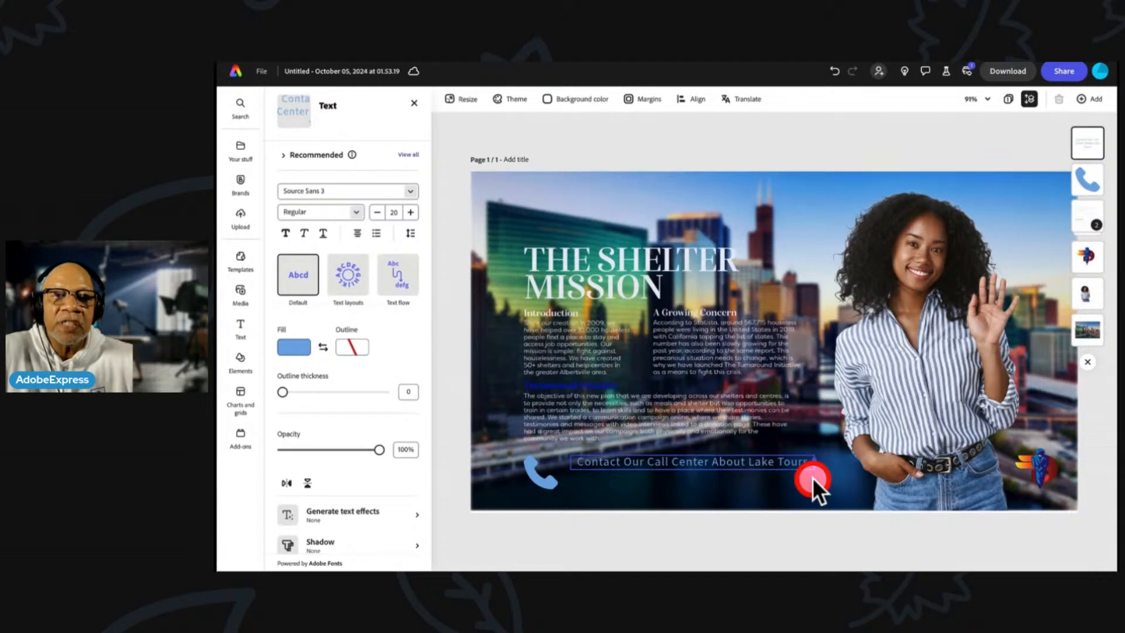
left_click(813, 477)
left_click_drag(747, 476, 1041, 463)
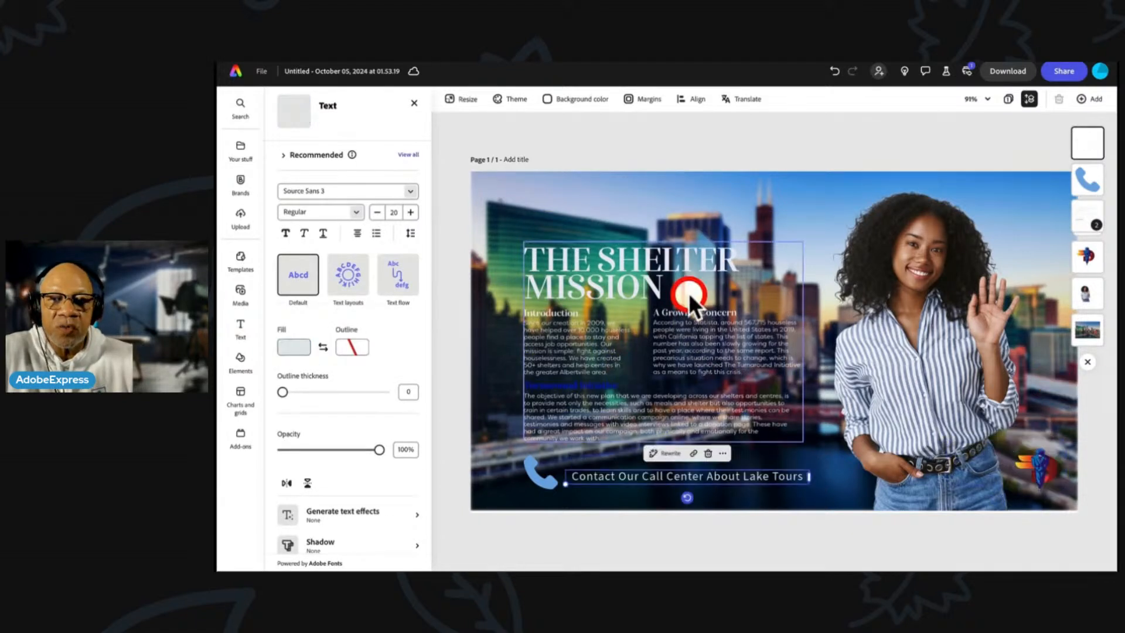
left_click(662, 259)
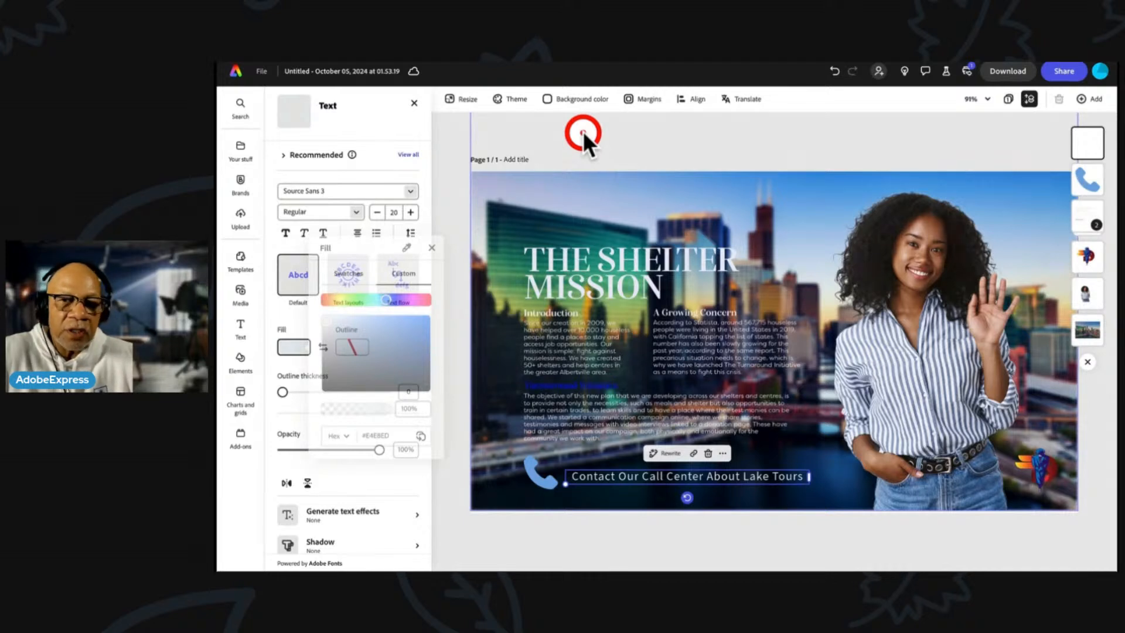
left_click(583, 131)
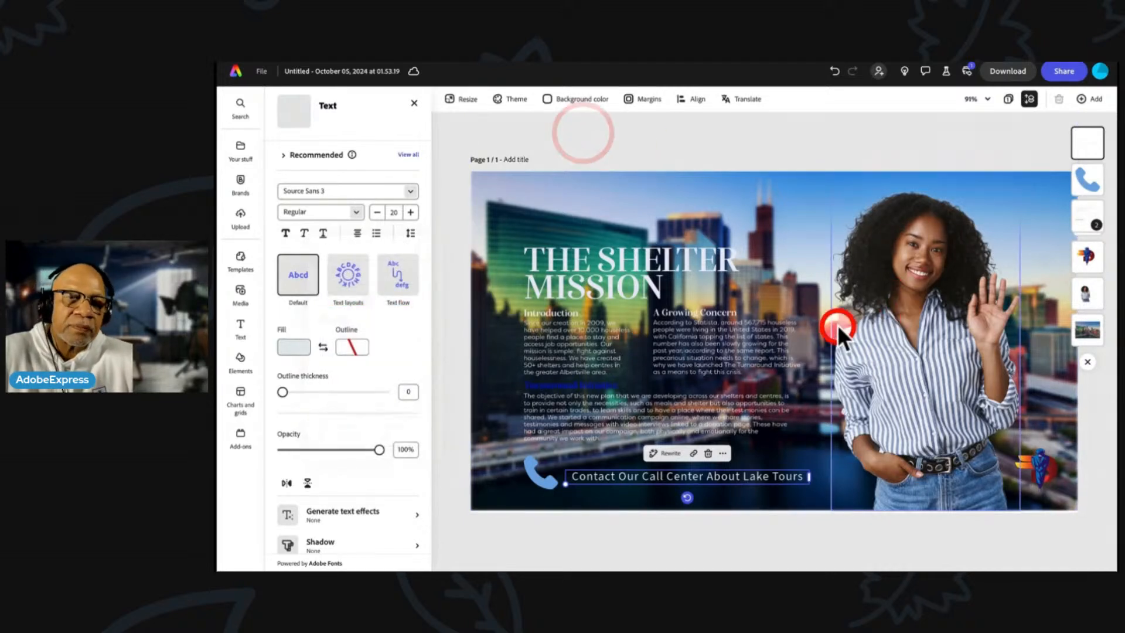
Move "The Shelter Mission" text group up slightly, away from the contact line, and deselect it
left_click(662, 259)
left_click_drag(662, 260, 661, 231)
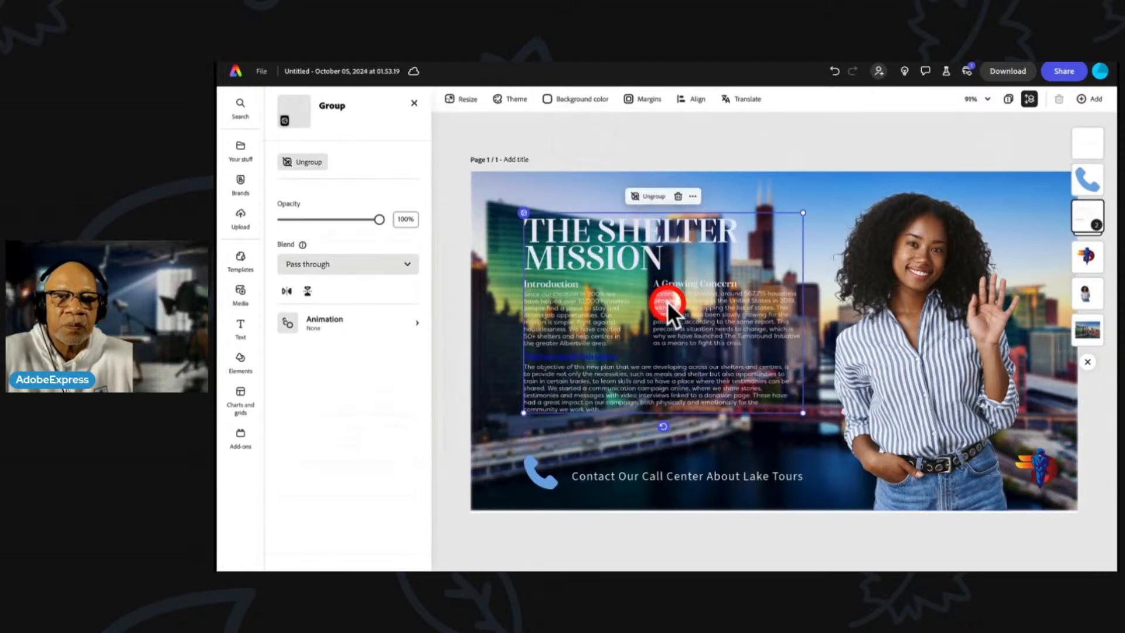
left_click(801, 135)
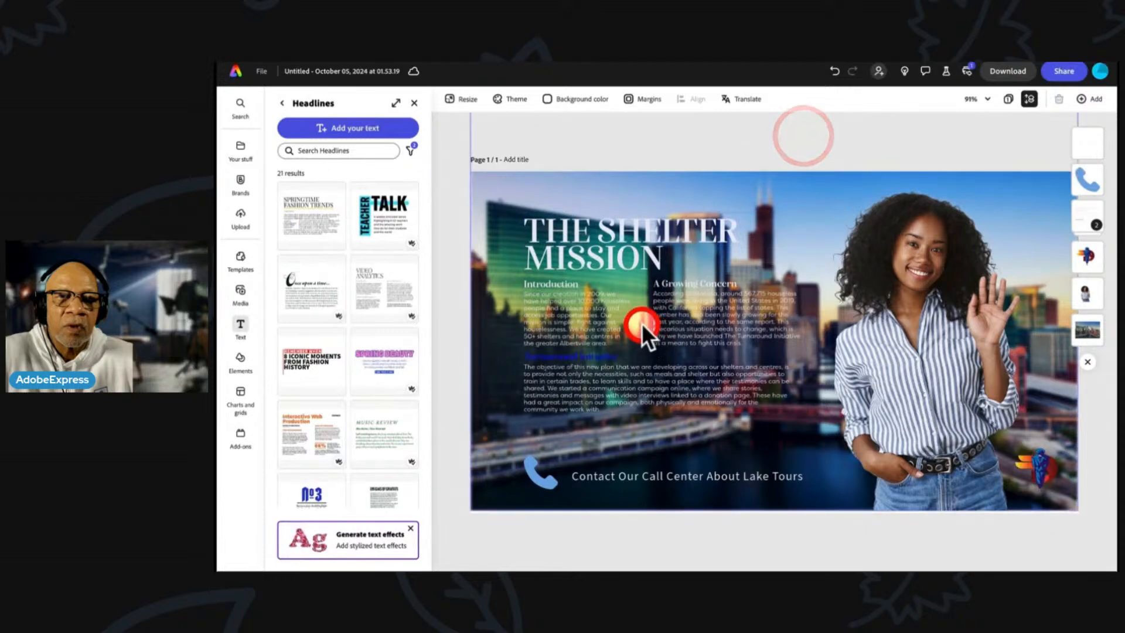